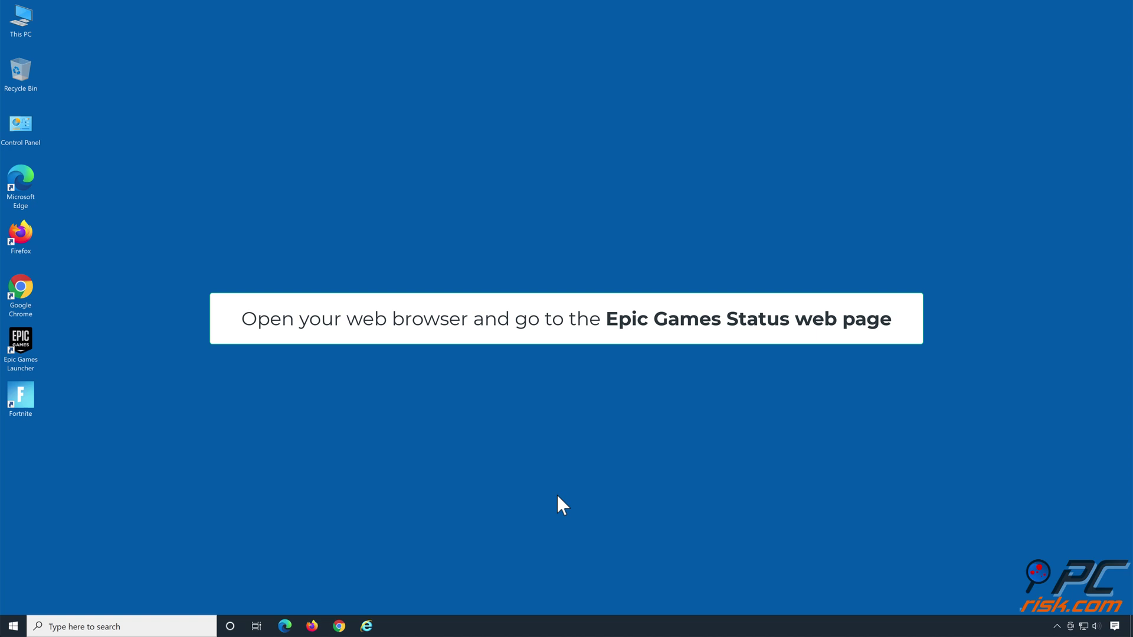
{"action": "left_click", "coordinate": [285, 627]}
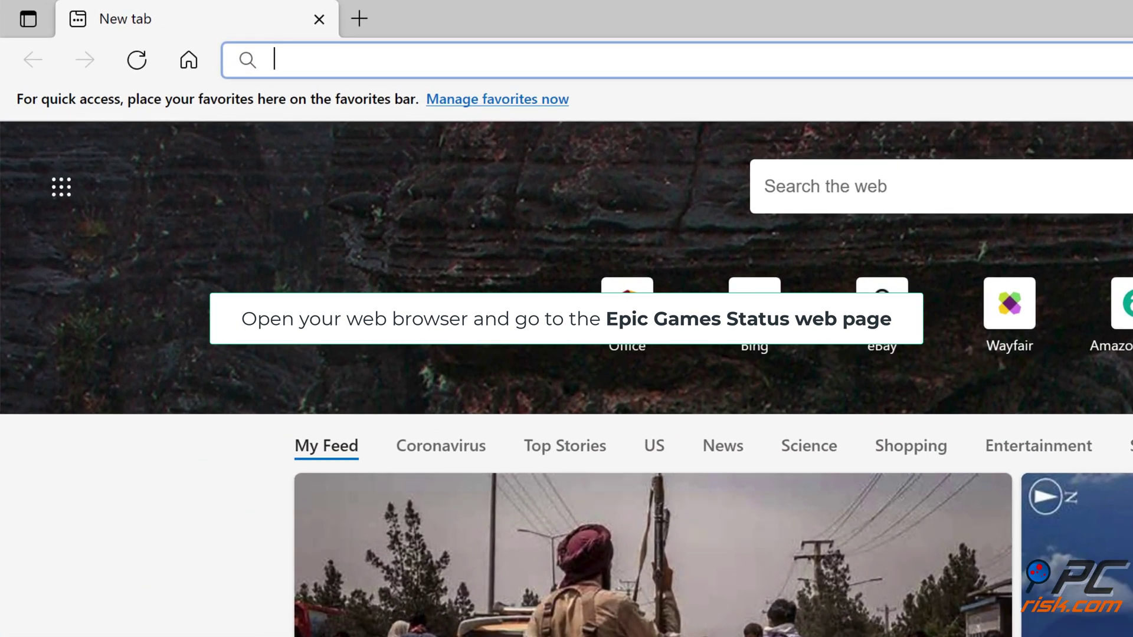
{"action": "type", "text": "https://status.epicgames.com/"}
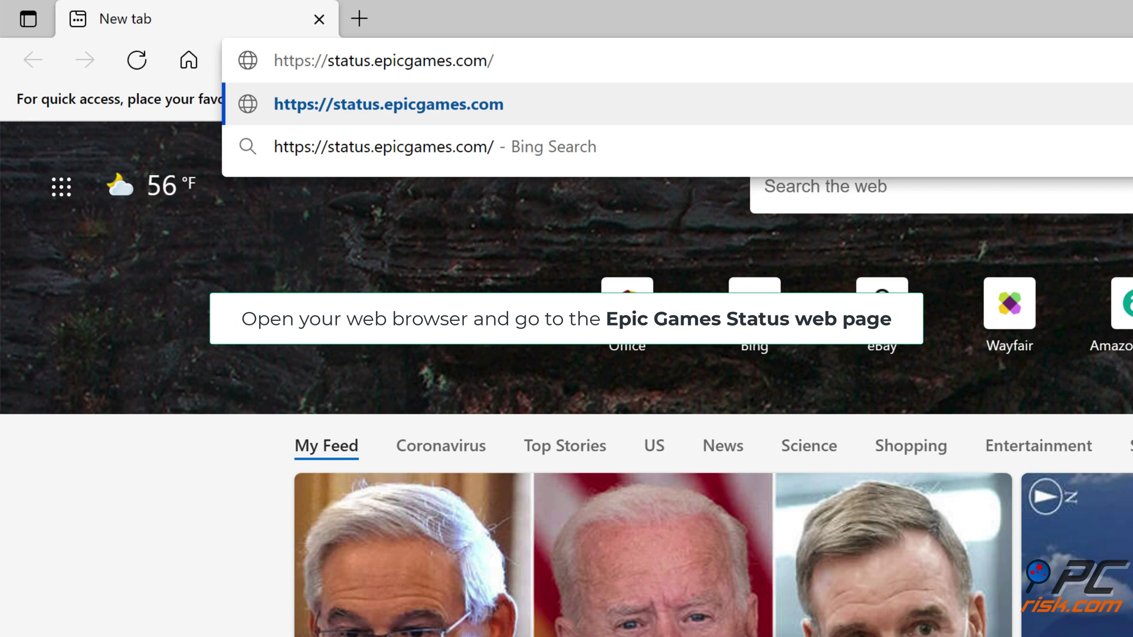
{"action": "key", "text": "Return"}
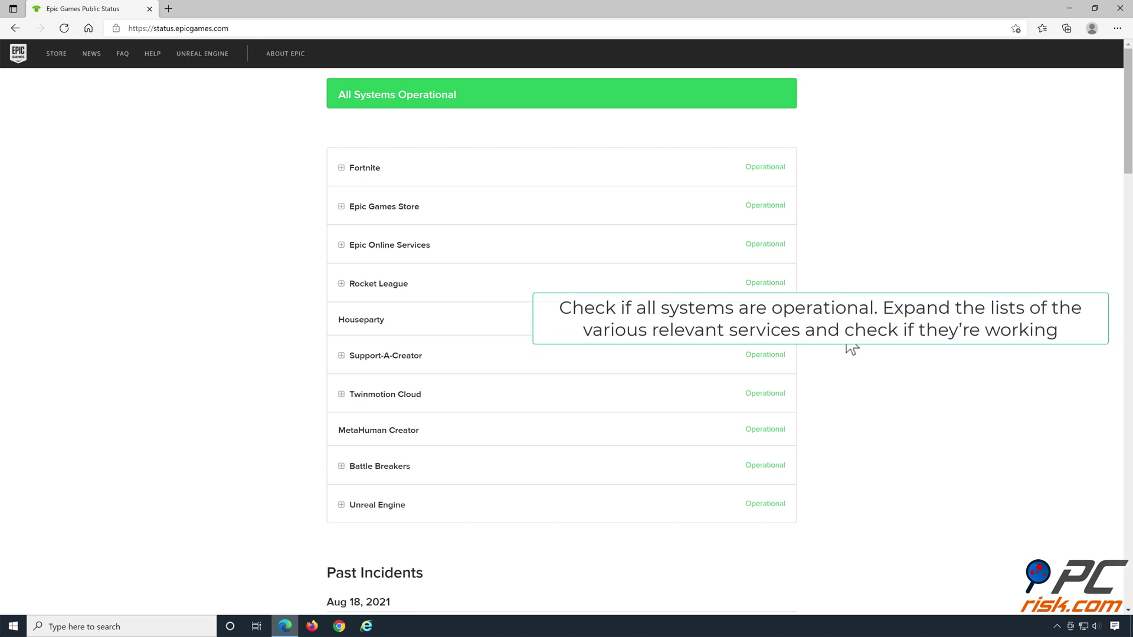
Expand the Fortnite and Epic Online Services rows, verify all are operational, then close Edge
{"action": "left_click", "coordinate": [342, 169]}
{"action": "scroll", "coordinate": [295, 318], "scroll_direction": "down", "scroll_amount": 4}
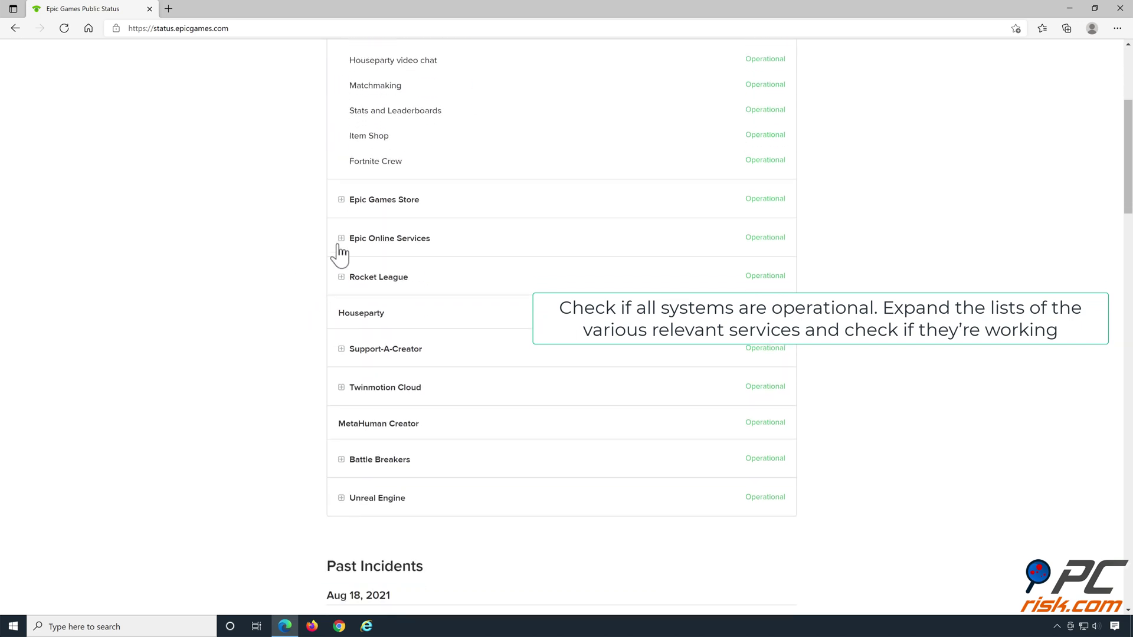
{"action": "left_click", "coordinate": [341, 238]}
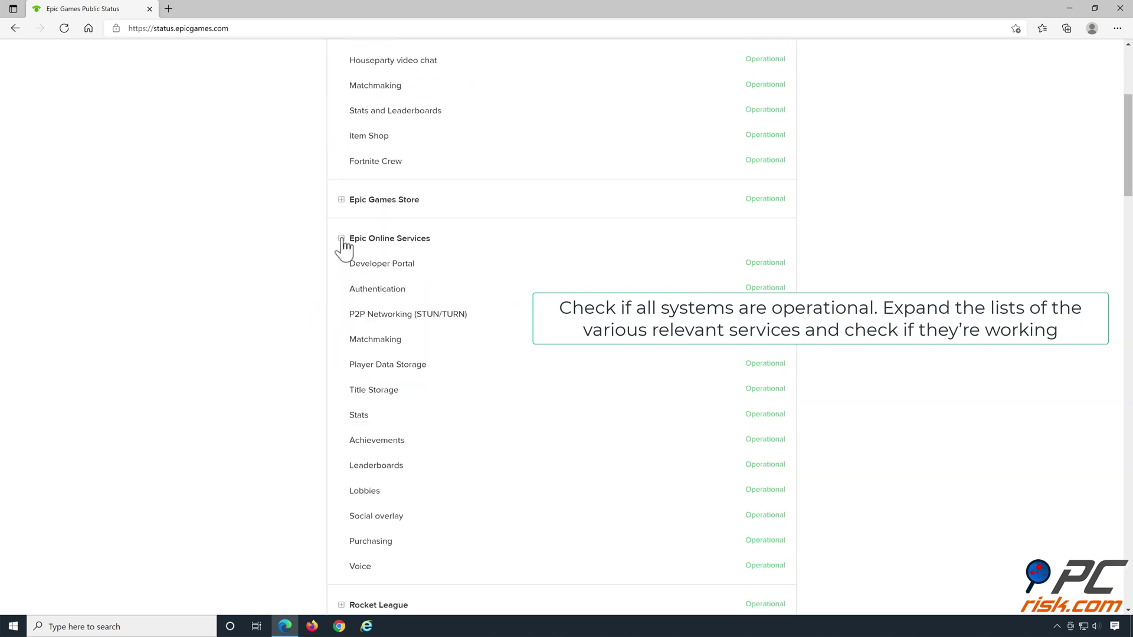
{"action": "scroll", "coordinate": [344, 248], "scroll_direction": "down", "scroll_amount": 8}
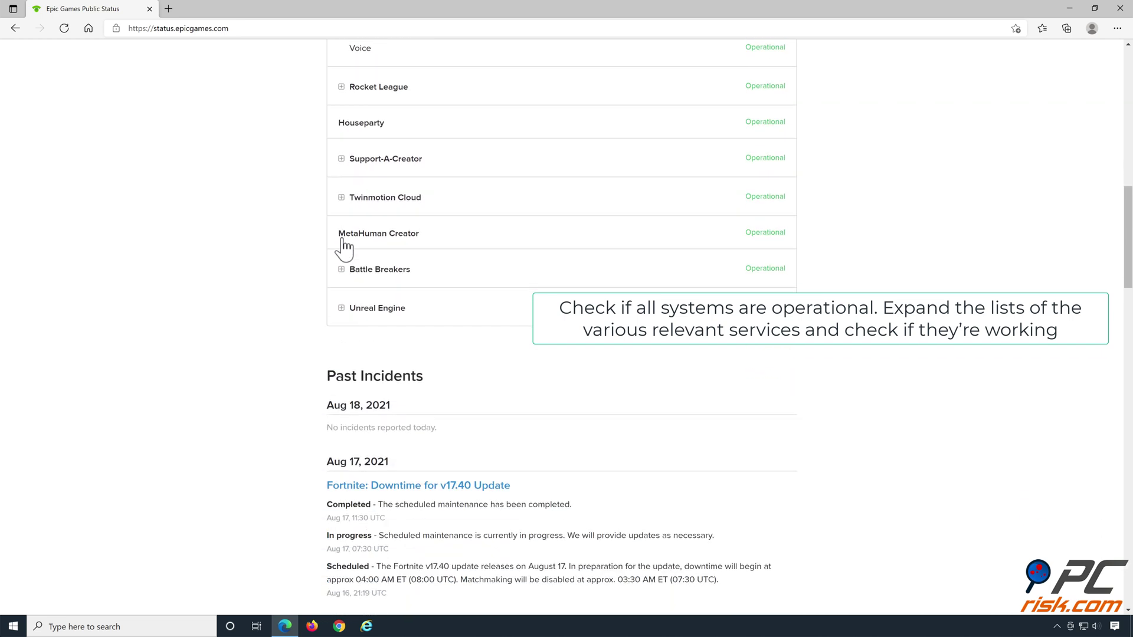
{"action": "scroll", "coordinate": [344, 248], "scroll_direction": "up", "scroll_amount": 13}
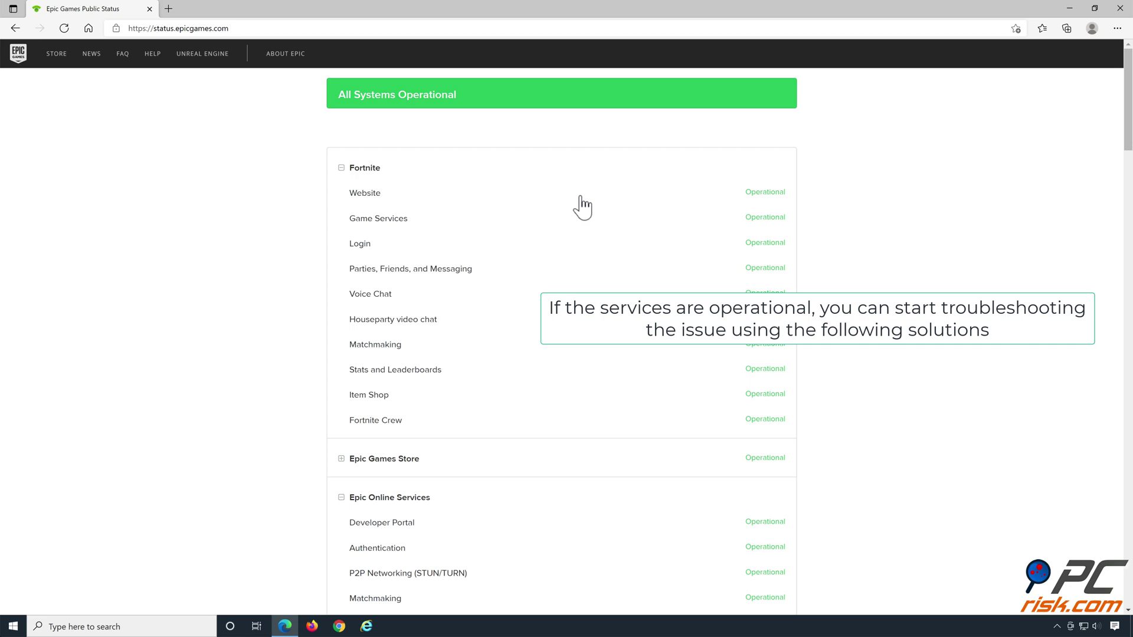
{"action": "left_click", "coordinate": [1120, 8]}
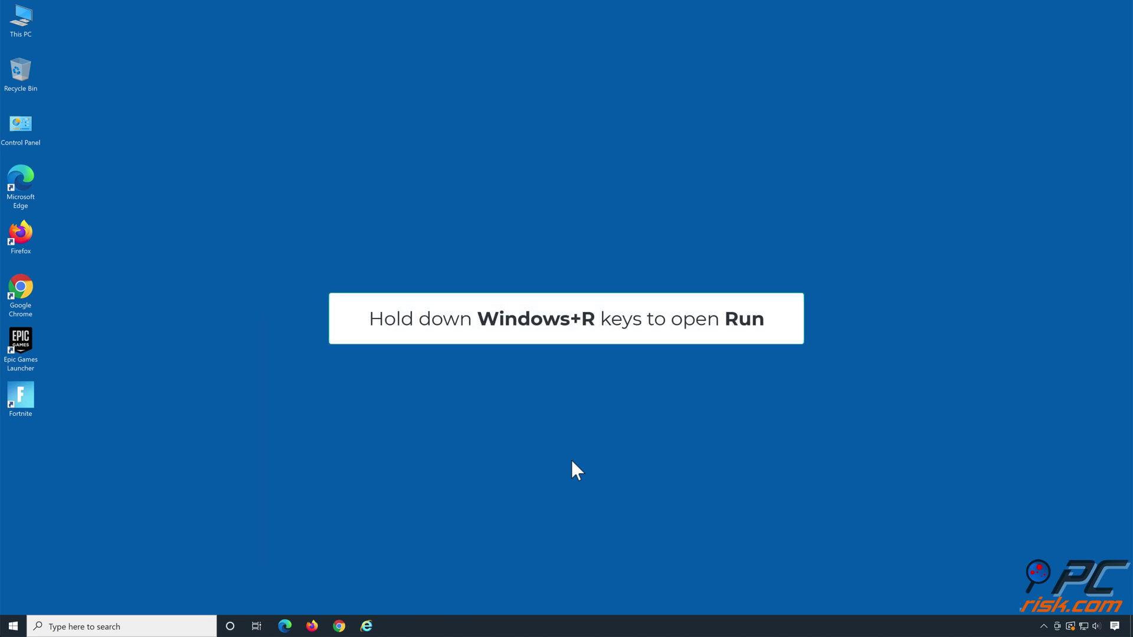
Run ncpa.cpl from the Run box to open Network Connections
{"action": "key", "text": "super+r"}
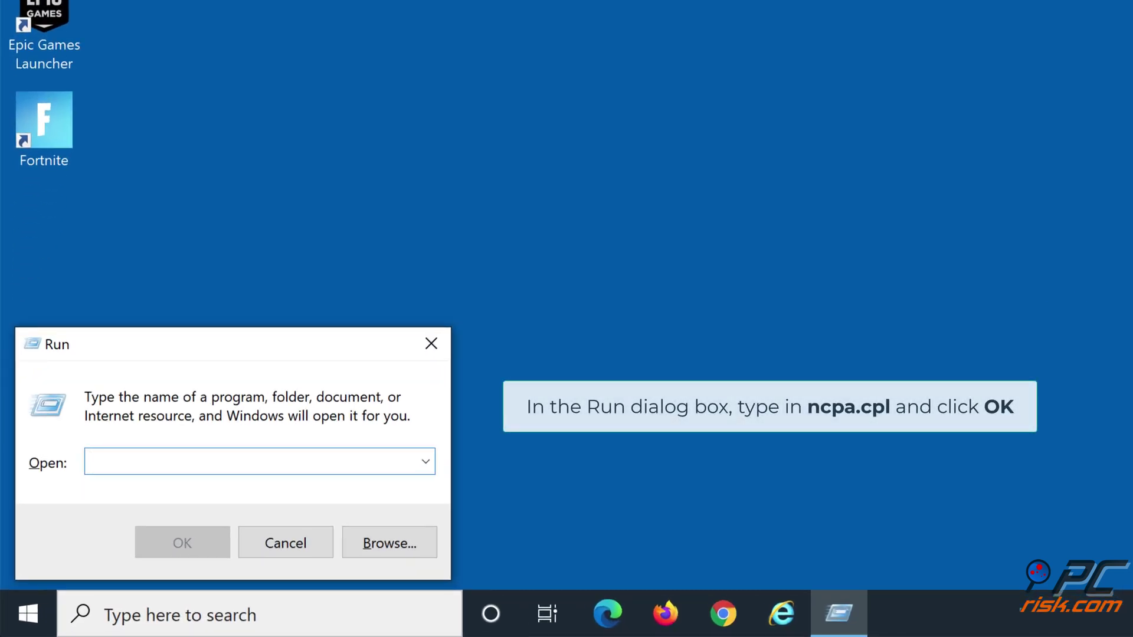
{"action": "type", "text": "ncpa"}
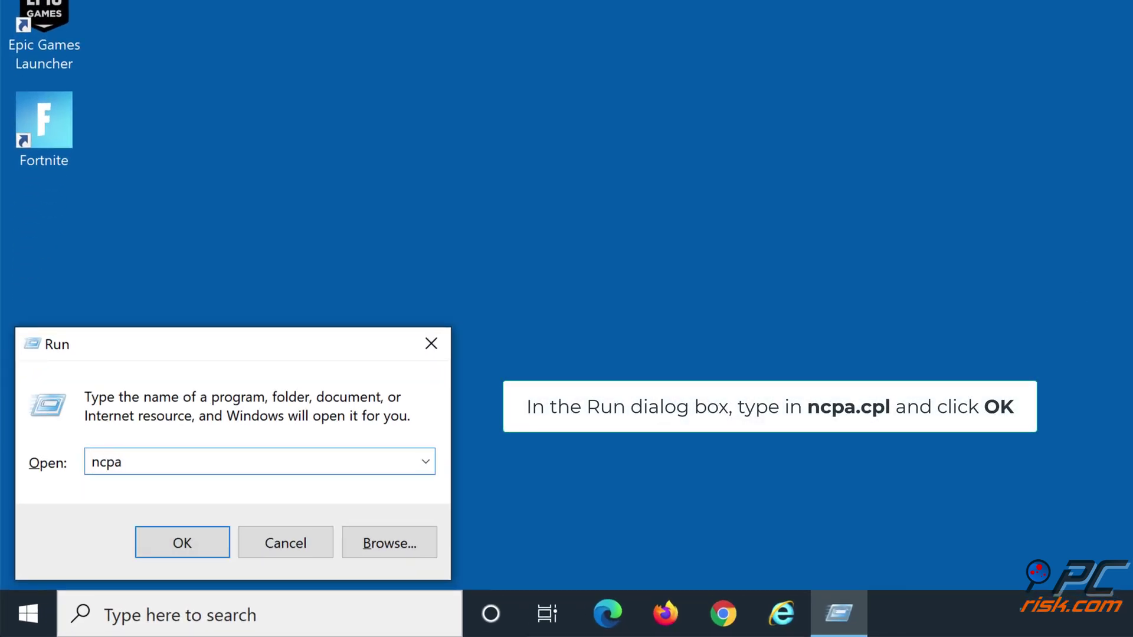
{"action": "type", "text": ".cpl"}
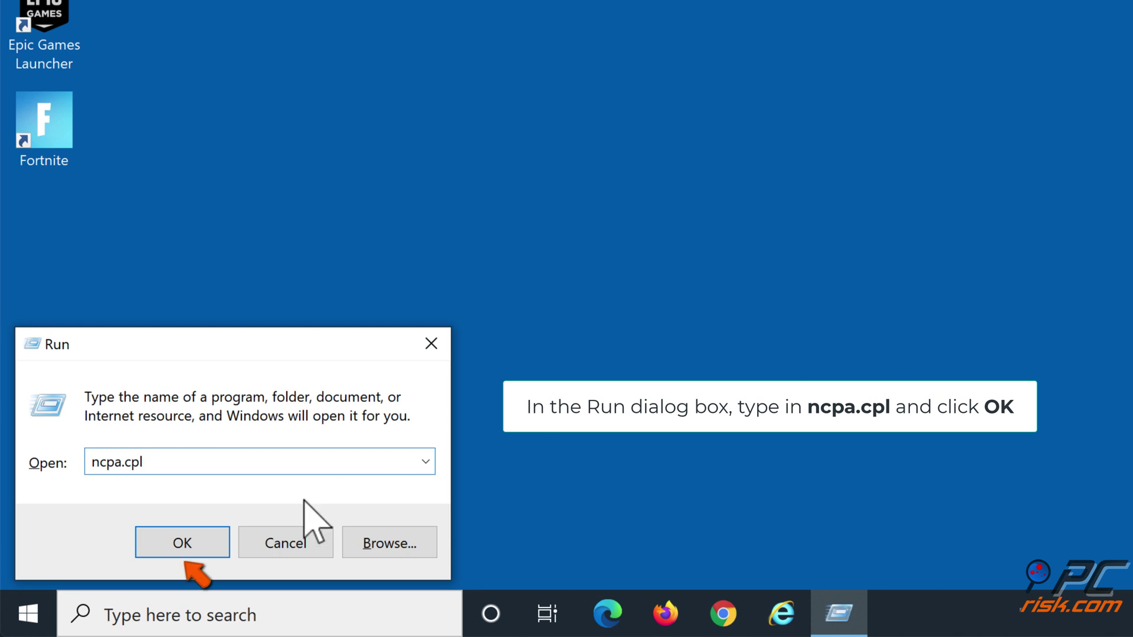
{"action": "left_click", "coordinate": [183, 552]}
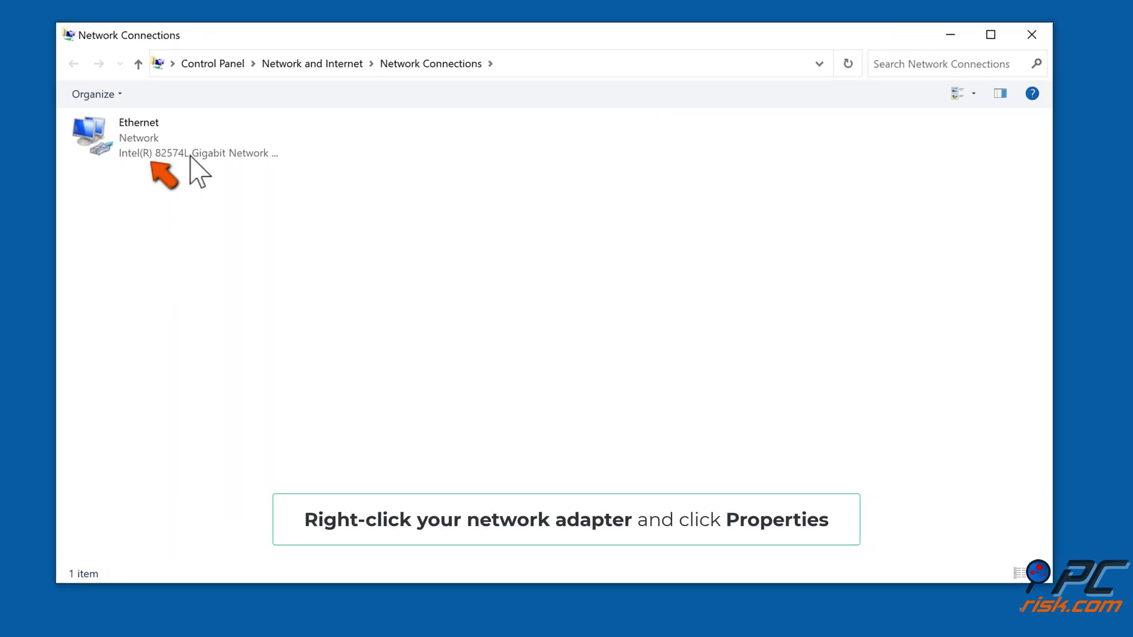
Open the Ethernet adapter's Properties and then its Internet Protocol Version 4 (TCP/IPv4) settings
{"action": "right_click", "coordinate": [190, 156]}
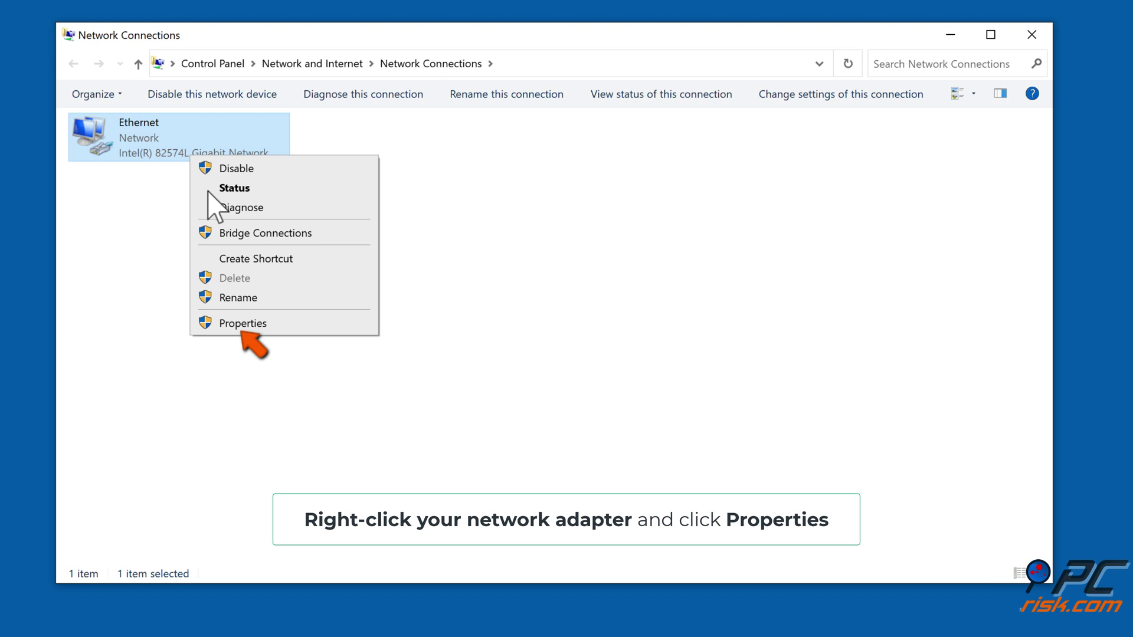
{"action": "left_click", "coordinate": [278, 324]}
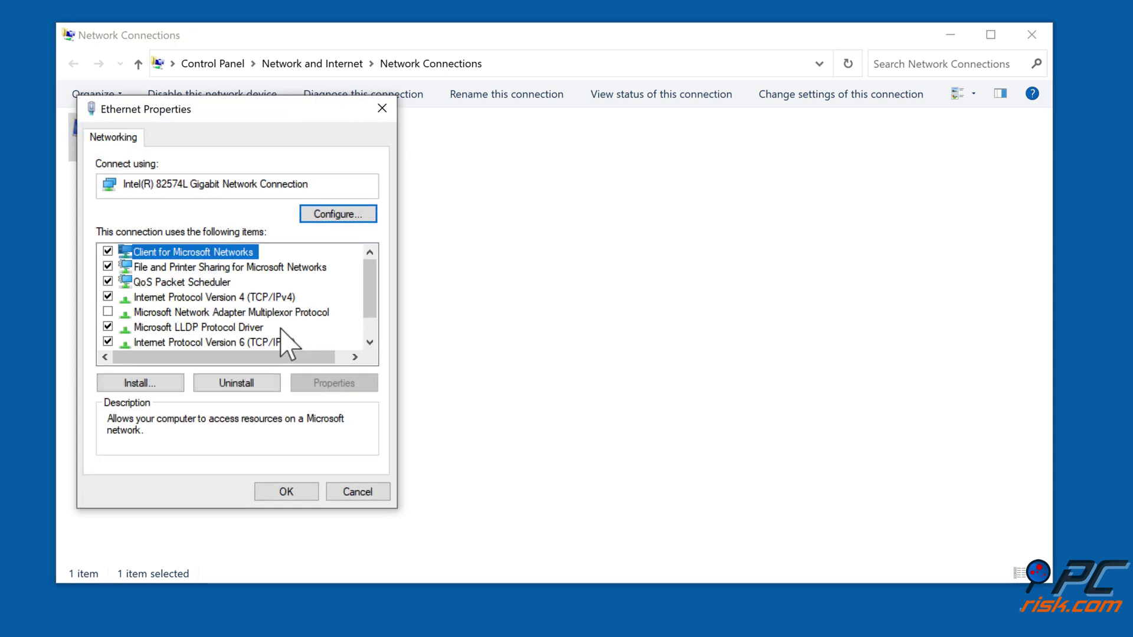
{"action": "left_click", "coordinate": [213, 297]}
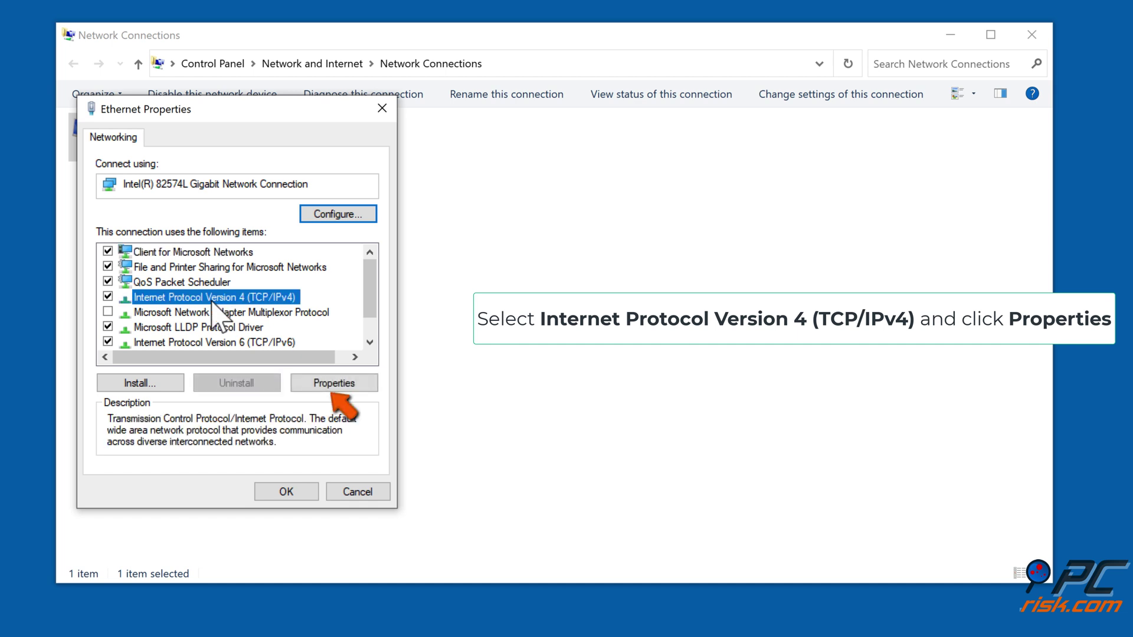
{"action": "left_click", "coordinate": [332, 387]}
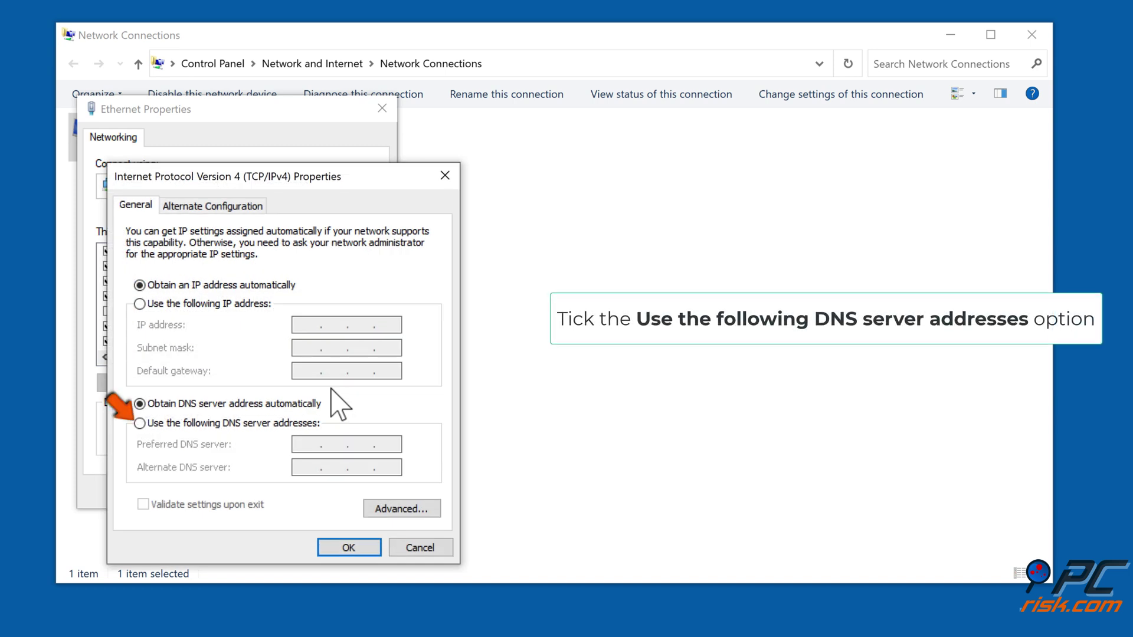
Set Ethernet's preferred DNS to 1.1.1.1 and alternate to 1.0.0.1, then save and close
{"action": "left_click", "coordinate": [140, 425]}
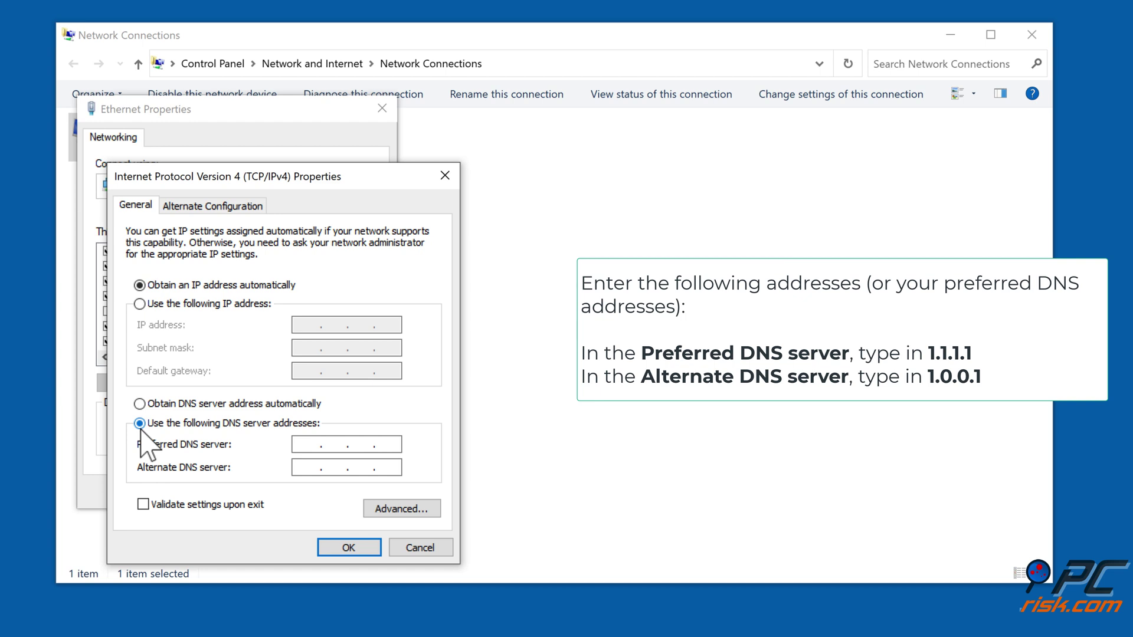
{"action": "type", "text": "1.1.1.1"}
{"action": "key", "text": "Tab"}
{"action": "type", "text": "1"}
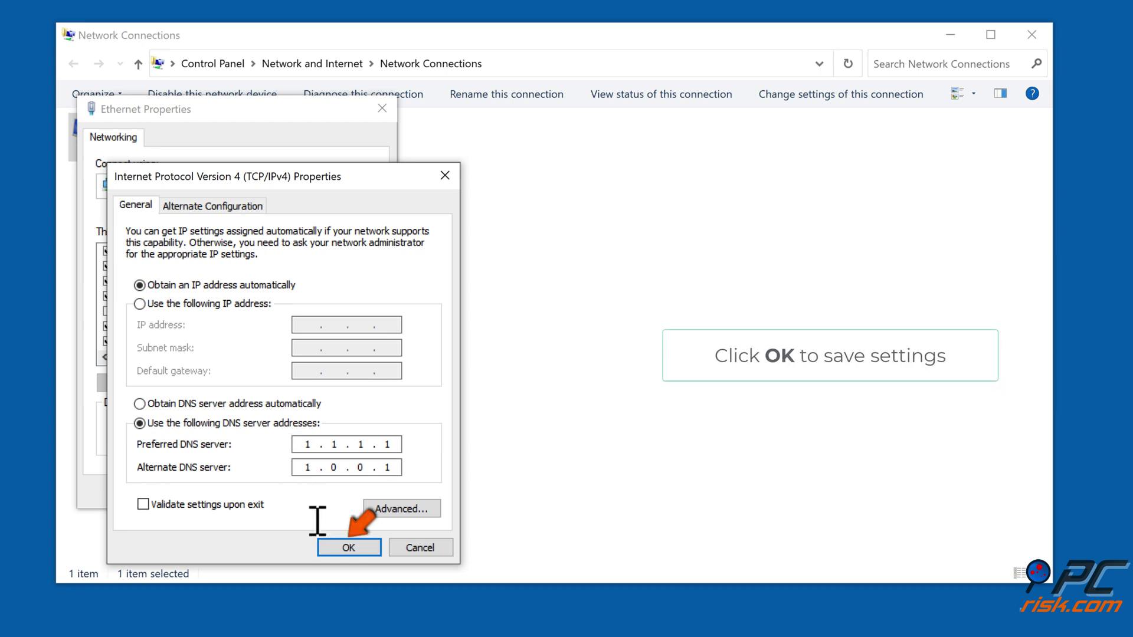
{"action": "left_click", "coordinate": [353, 549]}
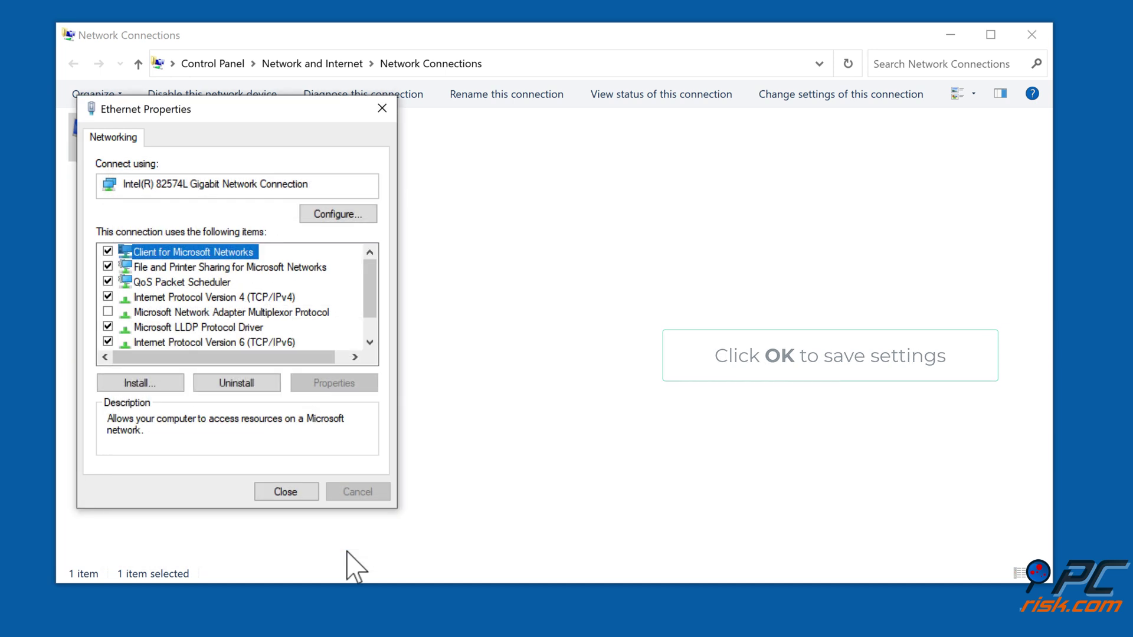
{"action": "left_click", "coordinate": [288, 492]}
Close Network Connections and restart Windows from the Start menu's power options
{"action": "left_click", "coordinate": [289, 492]}
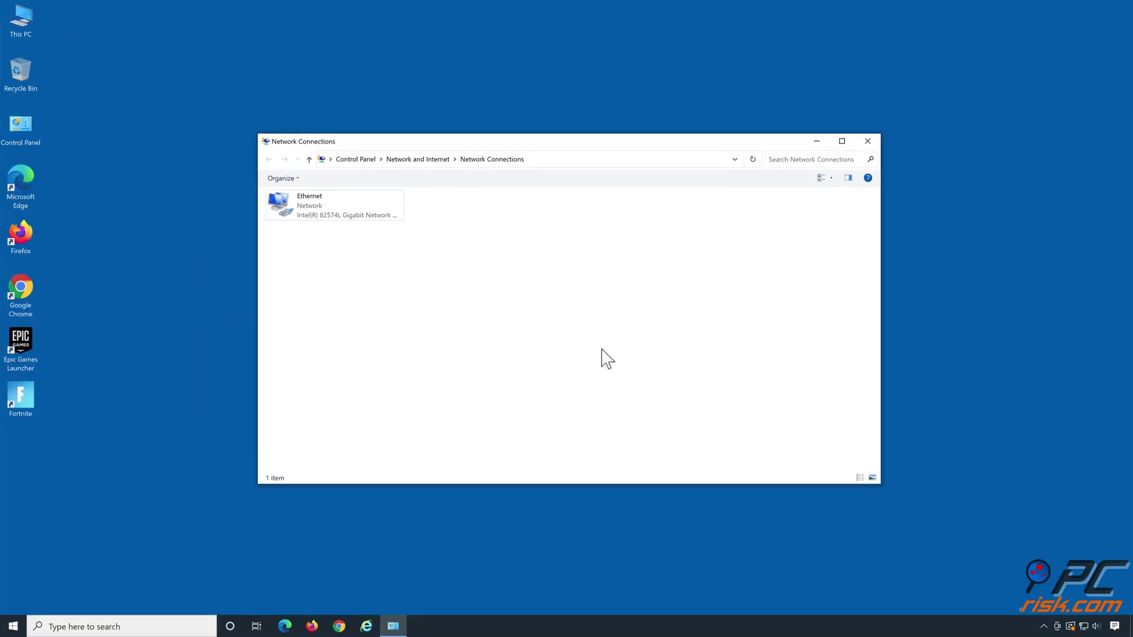
{"action": "left_click", "coordinate": [868, 143]}
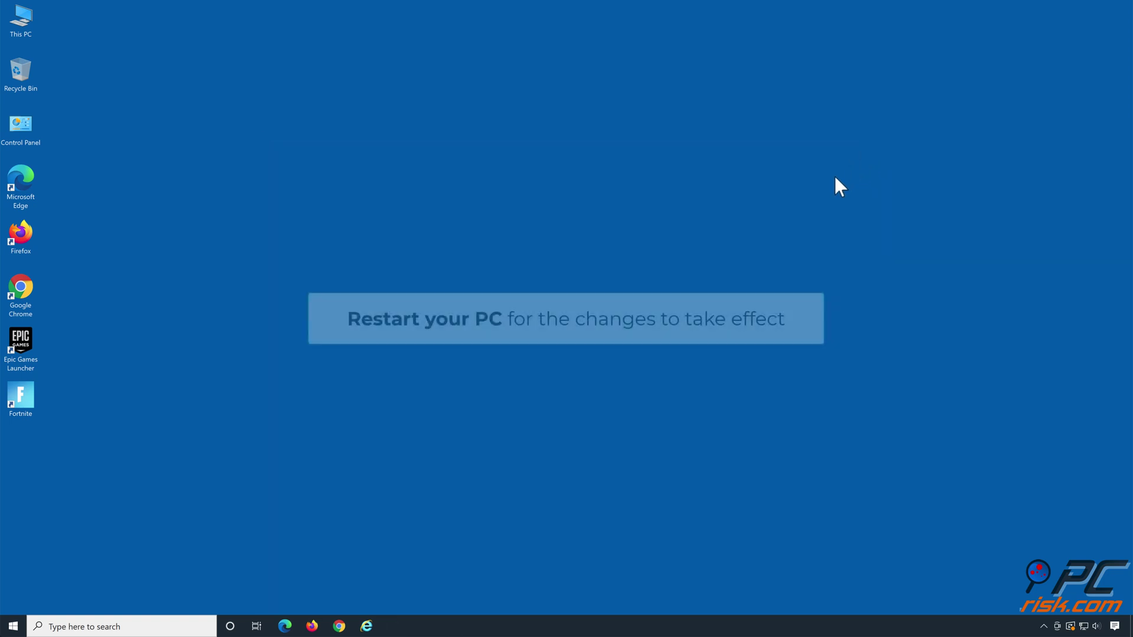
{"action": "left_click", "coordinate": [12, 624]}
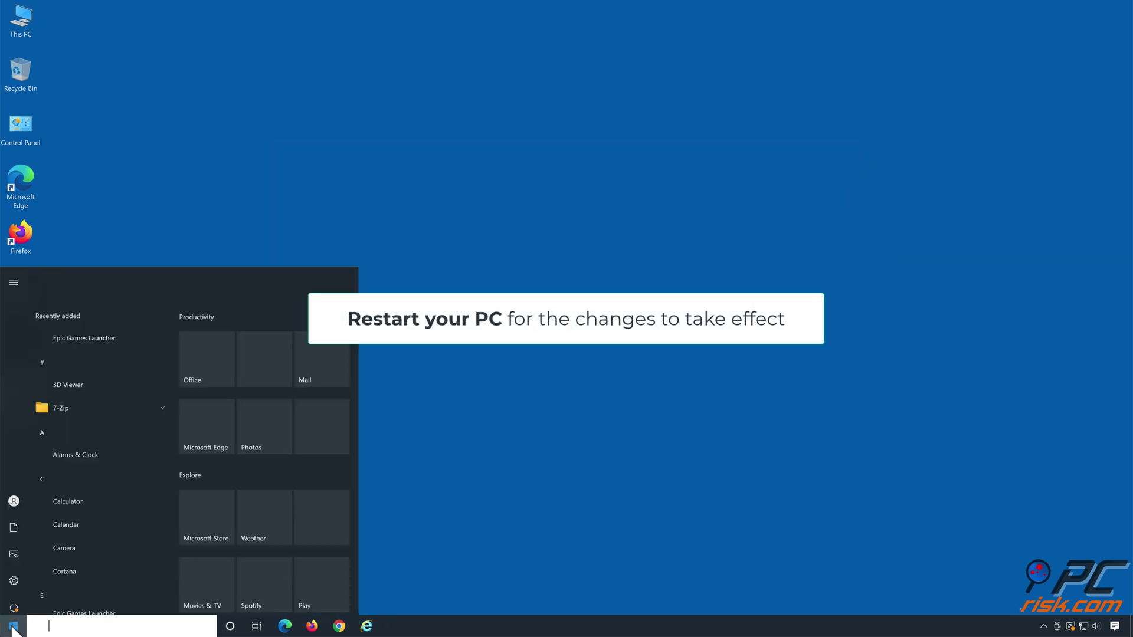
{"action": "left_click", "coordinate": [14, 602]}
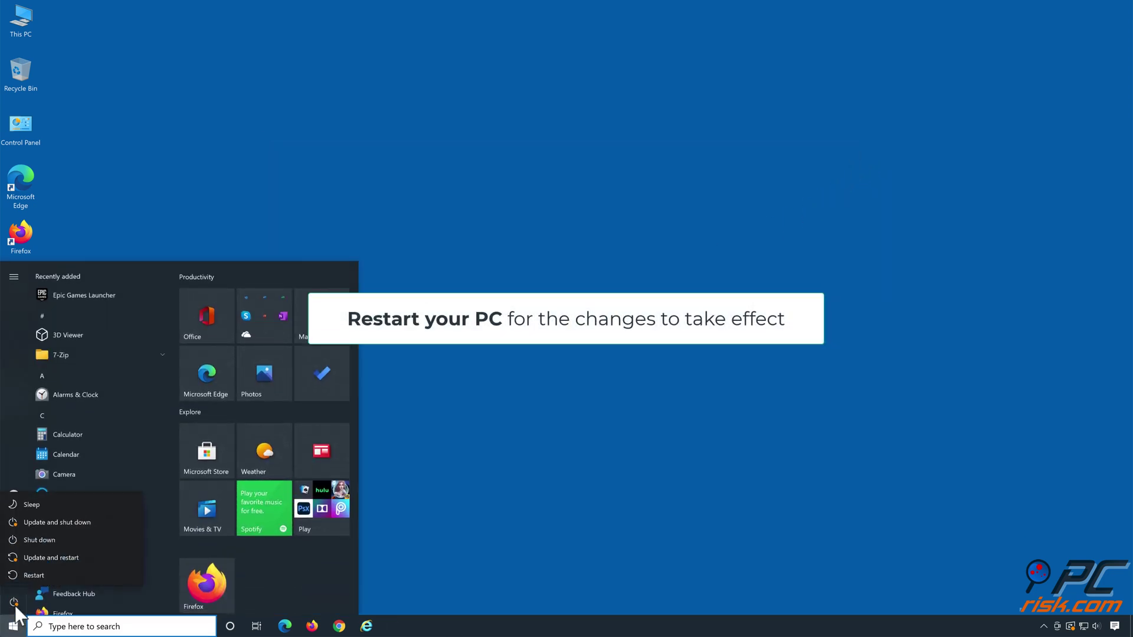
{"action": "left_click", "coordinate": [26, 576]}
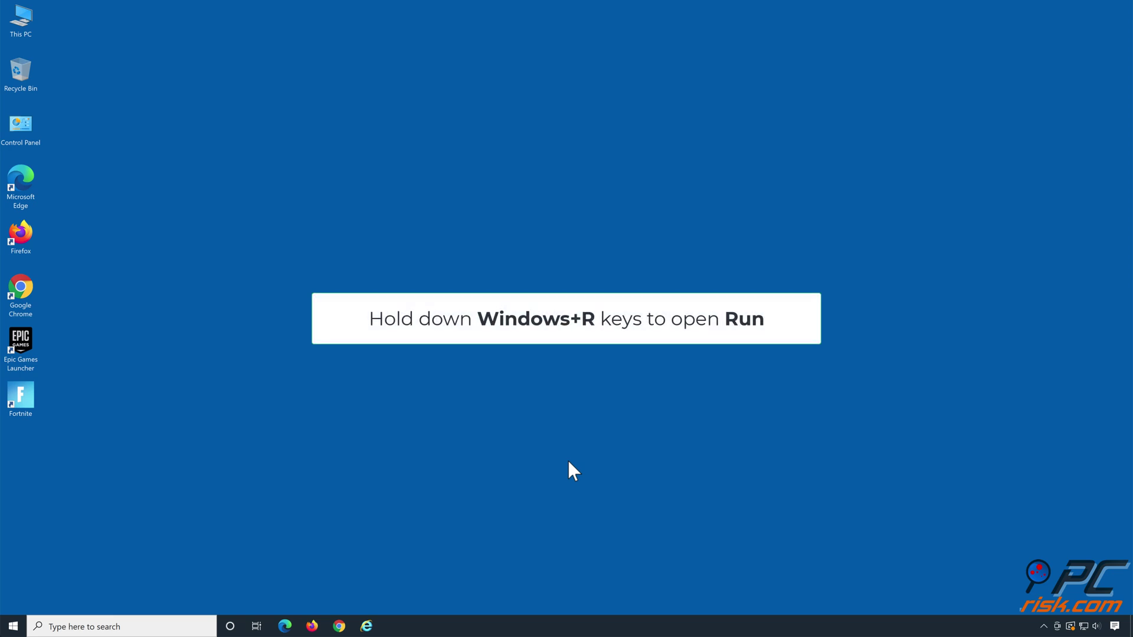
Launch cmd from the Run box as administrator using Ctrl+Shift+Enter
{"action": "key", "text": "super+r"}
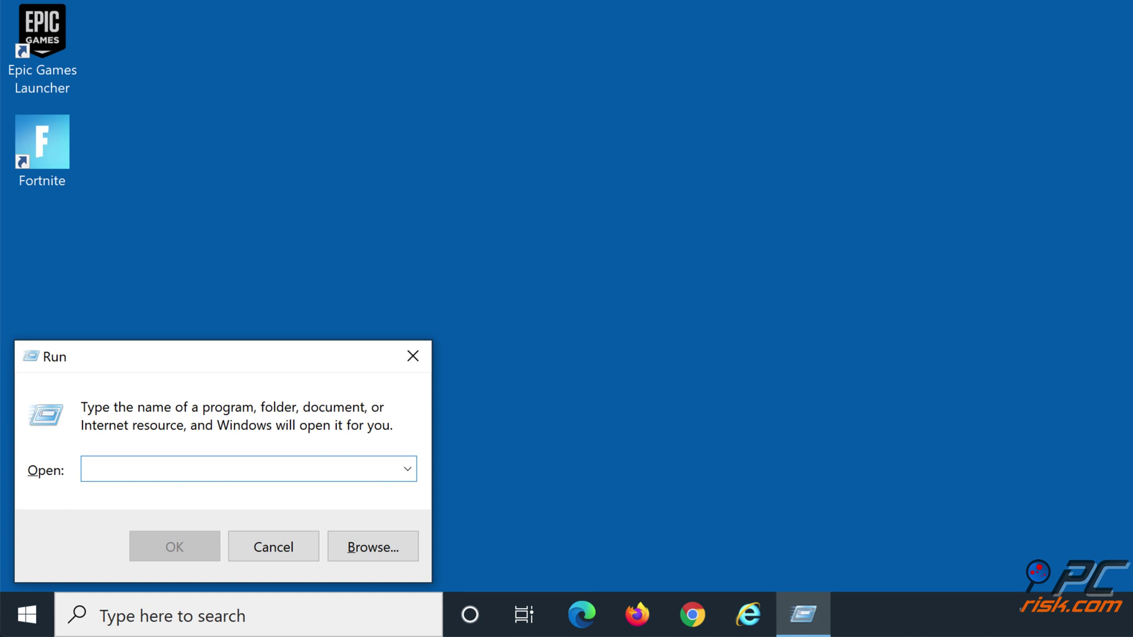
{"action": "type", "text": "cmd"}
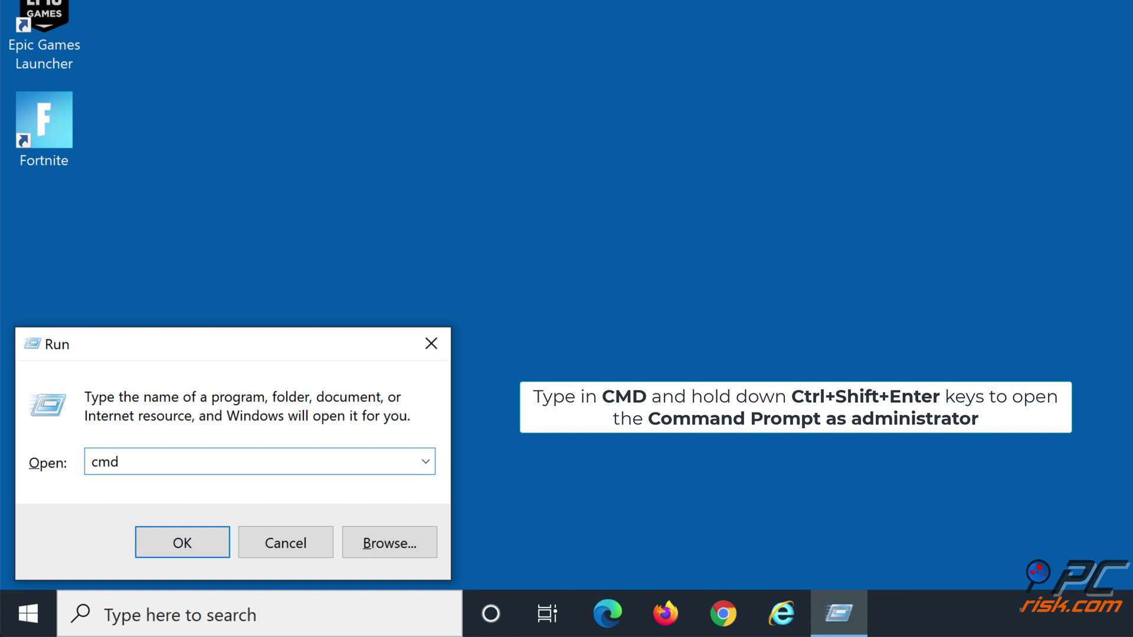
{"action": "key", "text": "ctrl+shift+Return"}
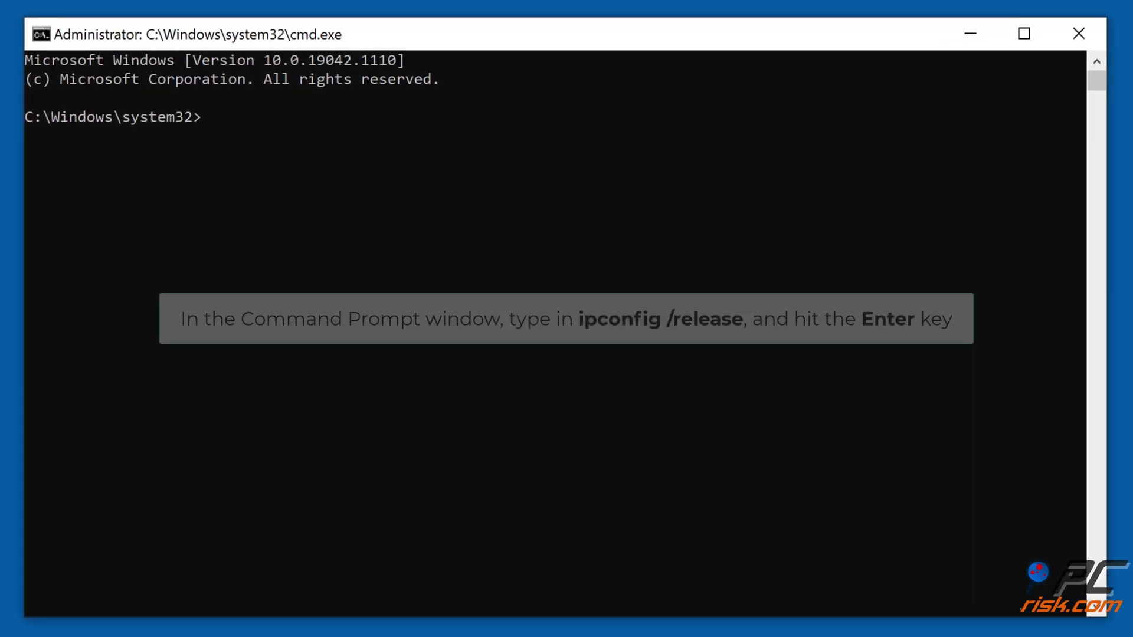
Run ipconfig /release, ipconfig /flushdns and ipconfig /renew in the elevated prompt
{"action": "type", "text": "ipc"}
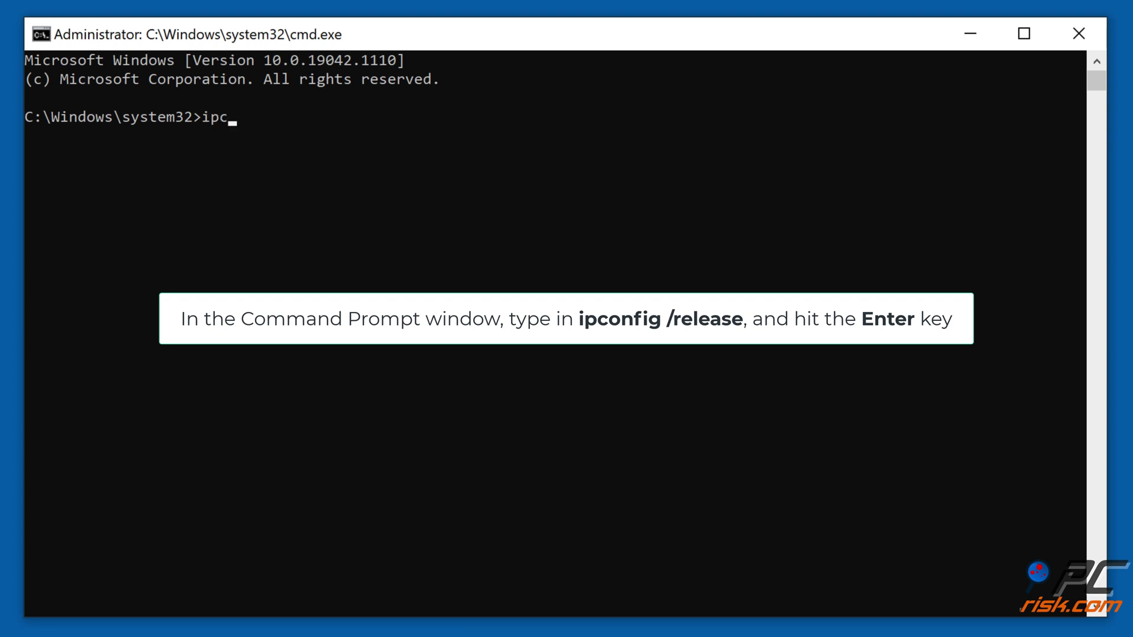
{"action": "type", "text": "onfig /release"}
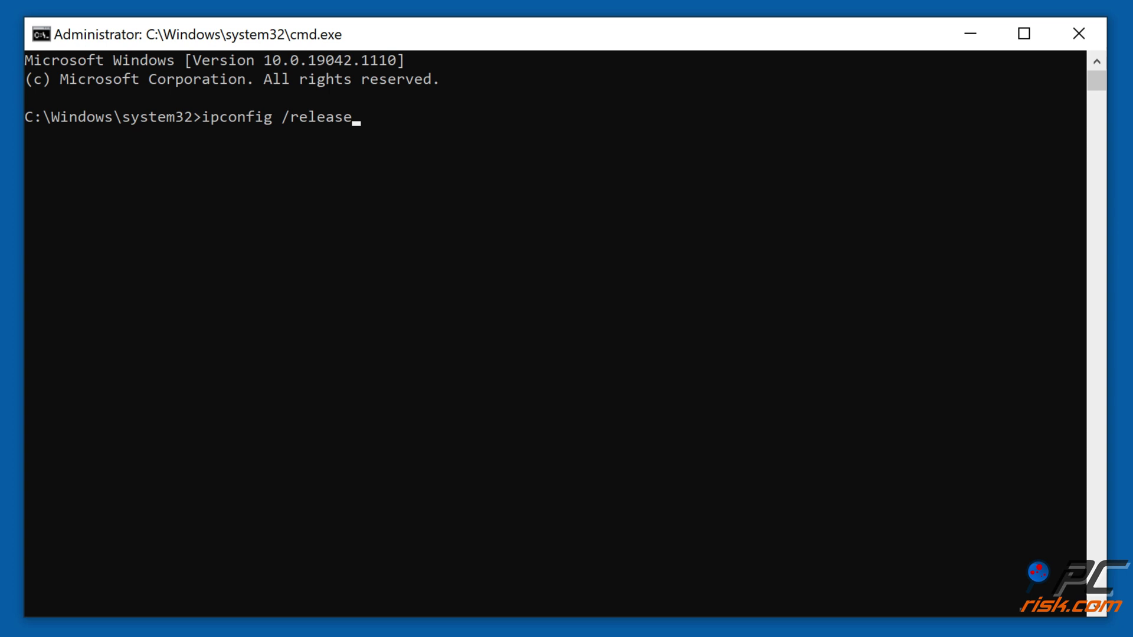
{"action": "key", "text": "Return"}
{"action": "type", "text": "ip"}
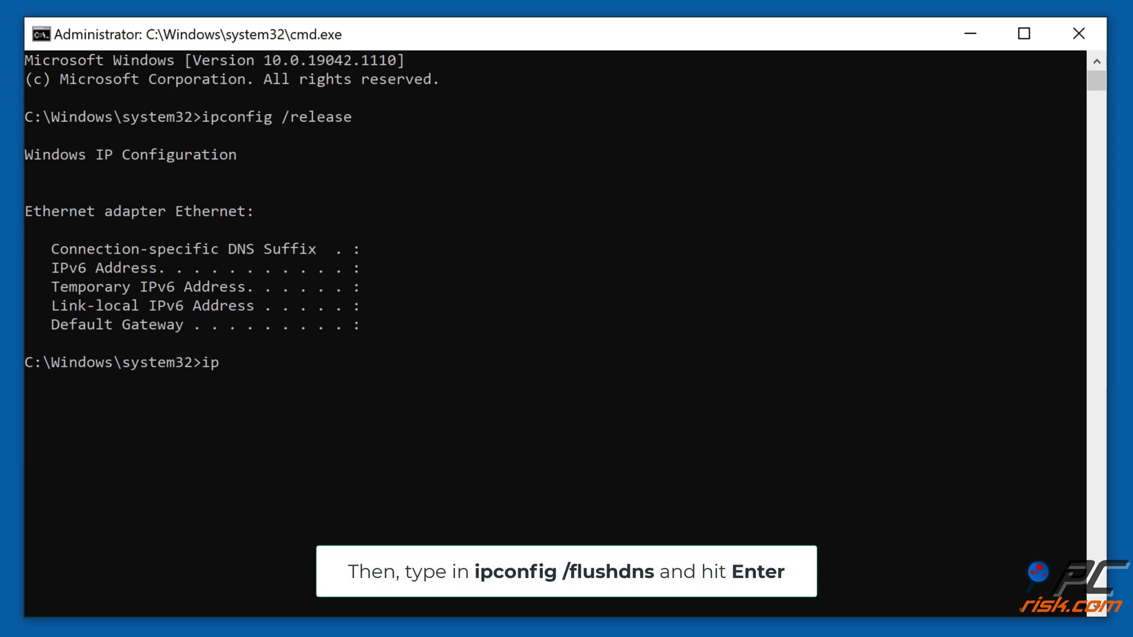
{"action": "type", "text": "config /flushdns"}
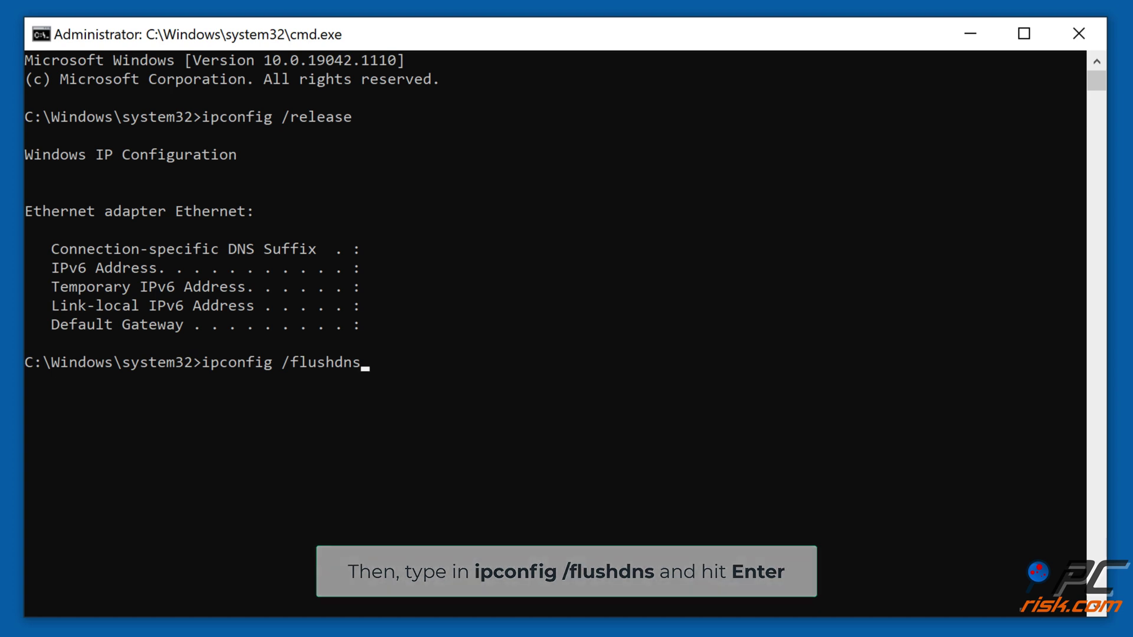
{"action": "key", "text": "Return"}
{"action": "type", "text": "ipco"}
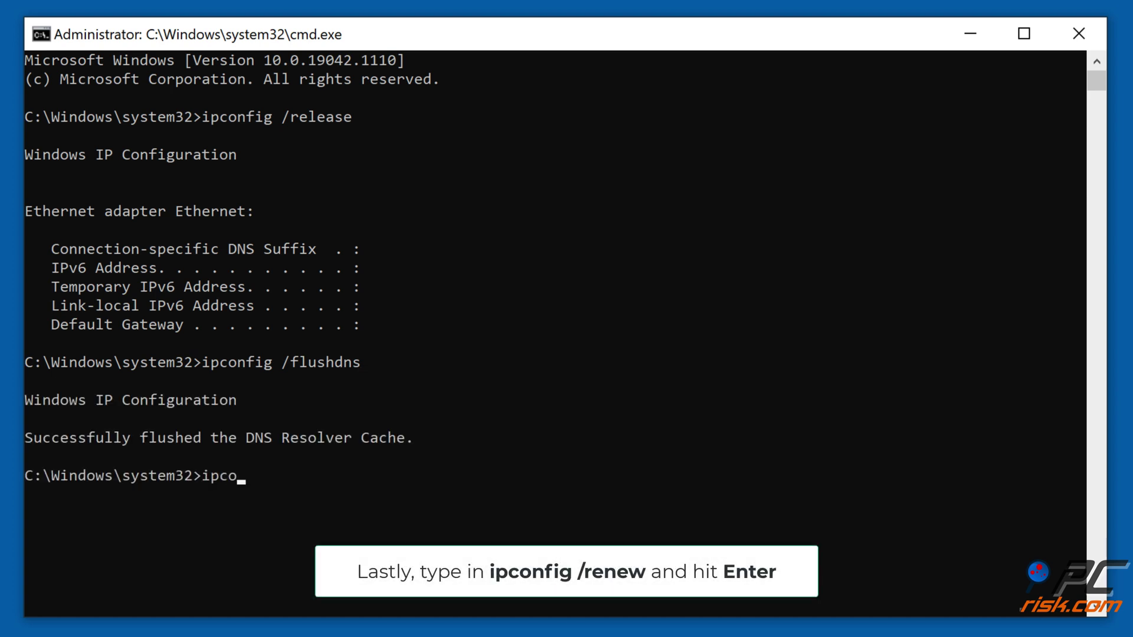
{"action": "type", "text": "nfig /renew"}
{"action": "key", "text": "Return"}
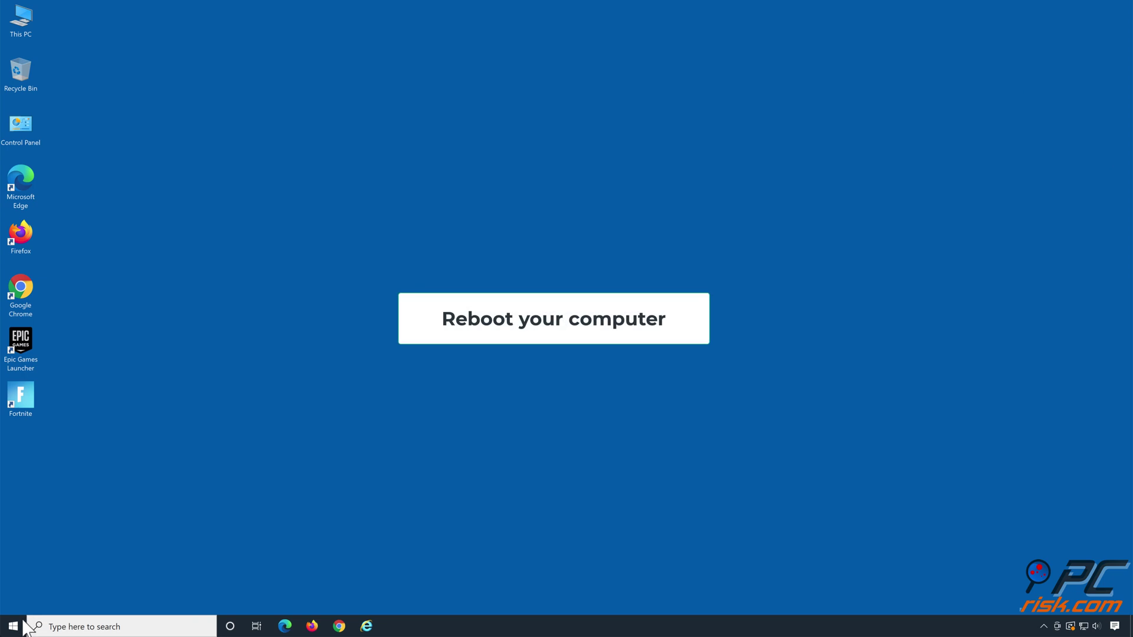
Restart Windows via Start, Power, Restart
{"action": "left_click", "coordinate": [21, 624]}
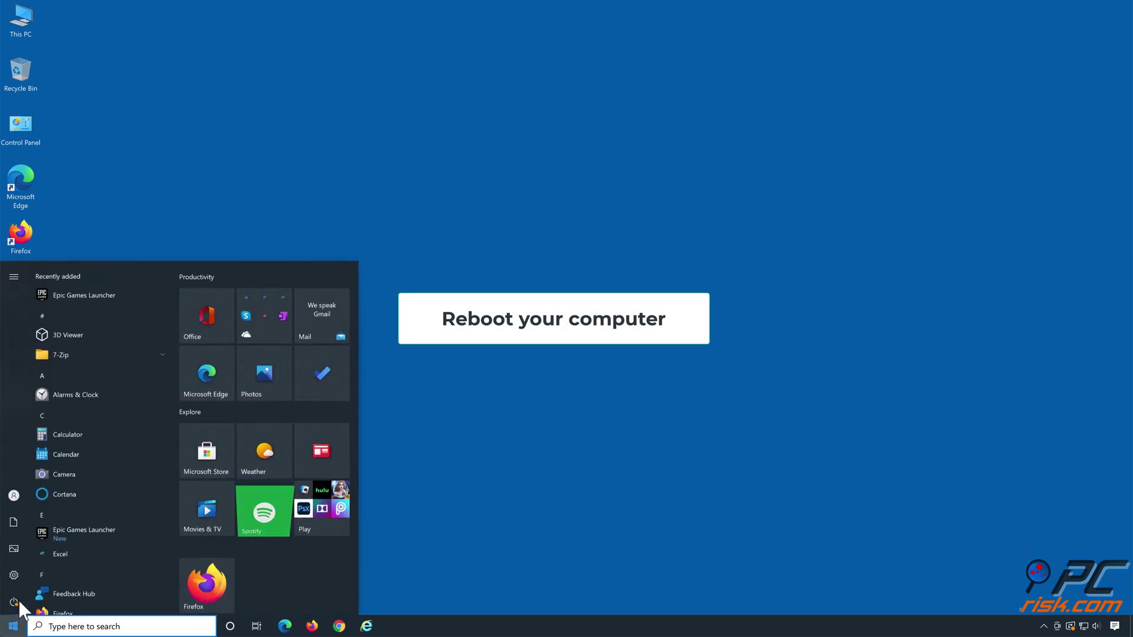
{"action": "left_click", "coordinate": [19, 600]}
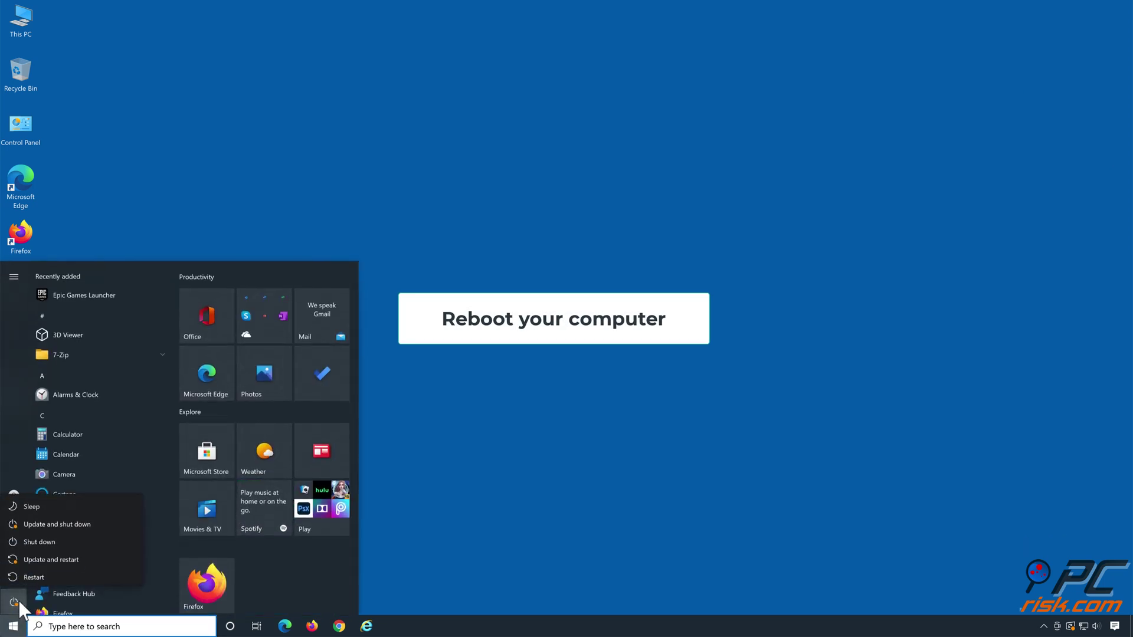
{"action": "left_click", "coordinate": [43, 574]}
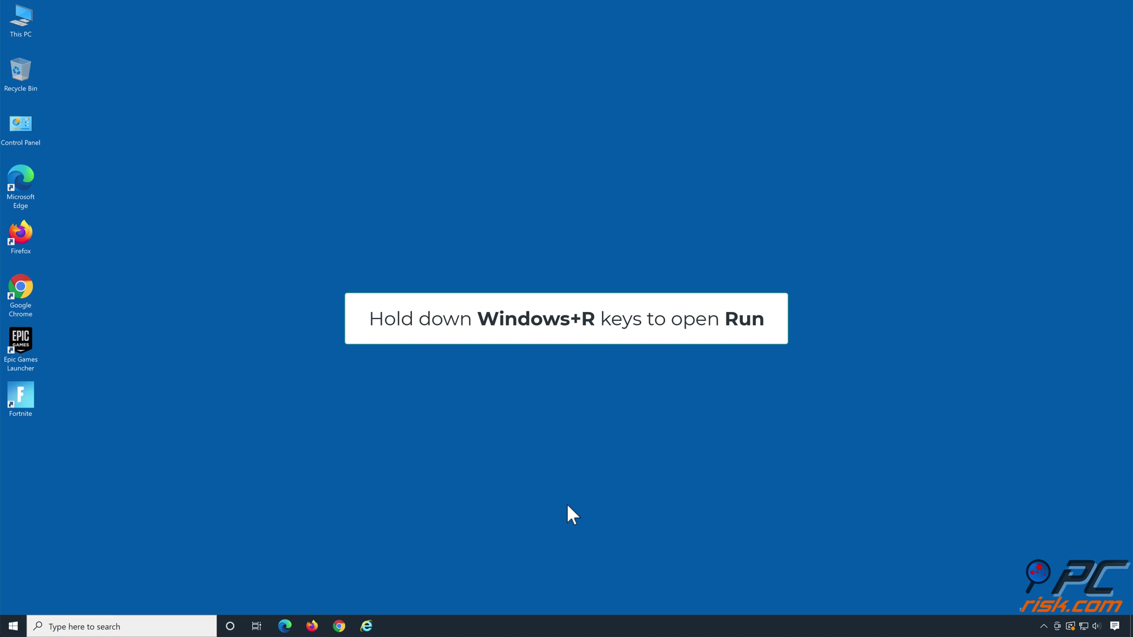
Open an elevated Command Prompt by entering cmd in Run with Ctrl+Shift+Enter
{"action": "key", "text": "super+r"}
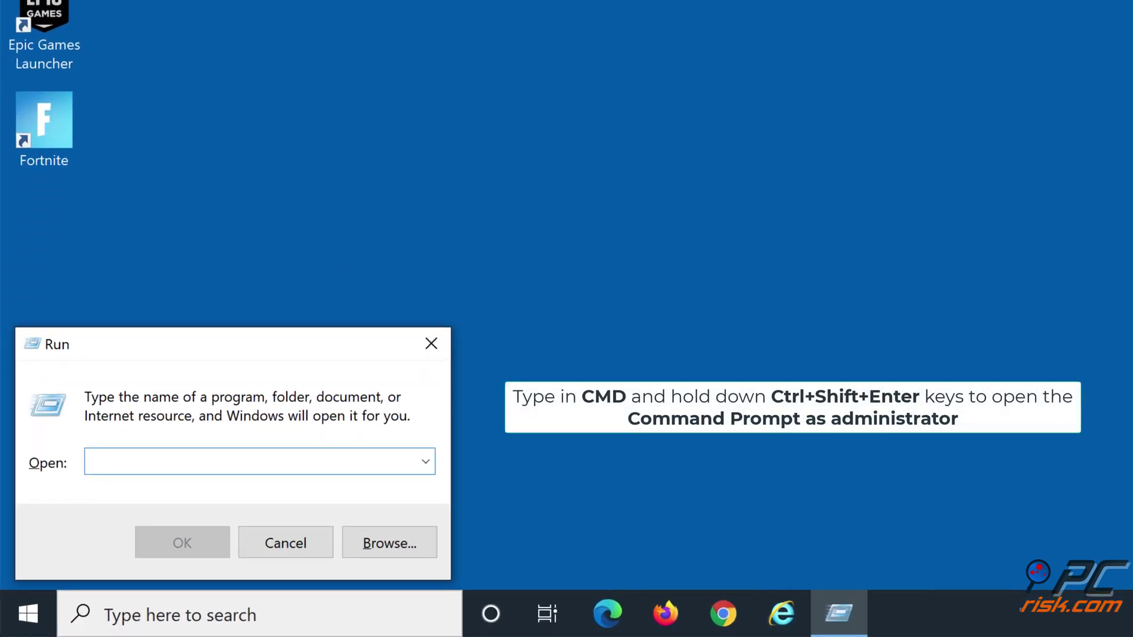
{"action": "type", "text": "cmd"}
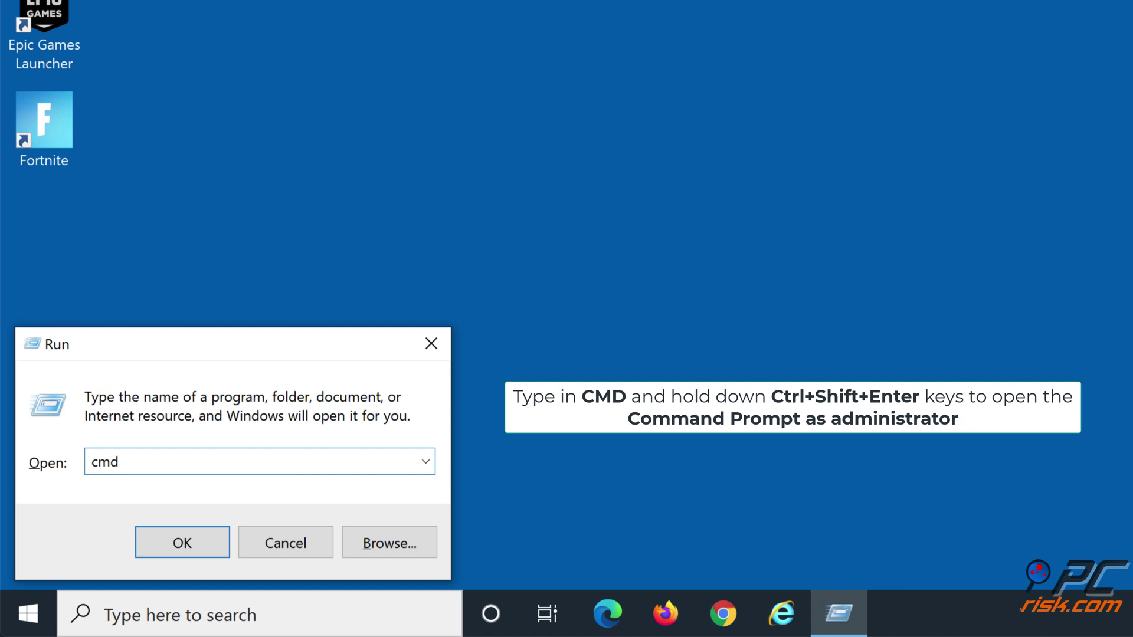
{"action": "key", "text": "ctrl+shift+Return"}
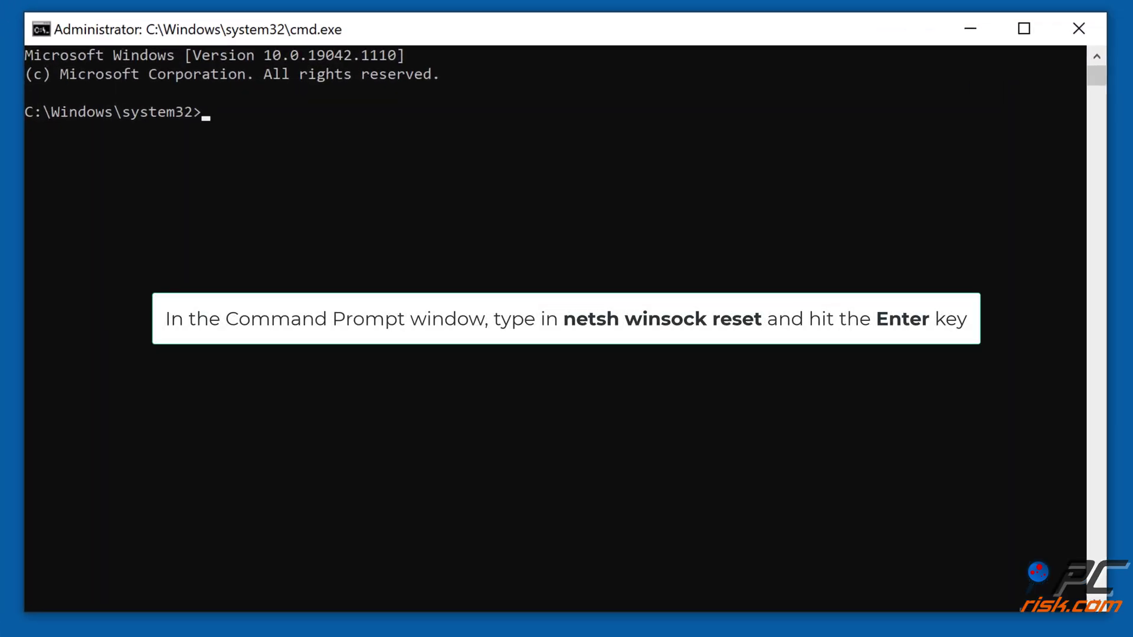
Run 'netsh winsock reset' and then 'netsh int ip reset' in Command Prompt
{"action": "type", "text": "netsh winsock"}
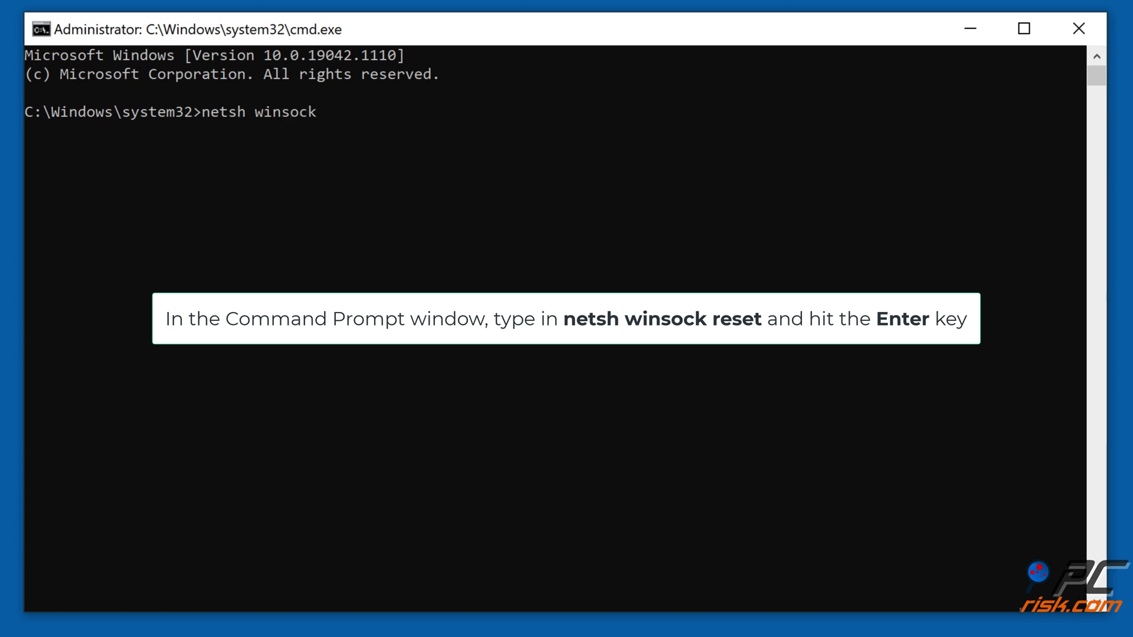
{"action": "type", "text": " reset"}
{"action": "key", "text": "Return"}
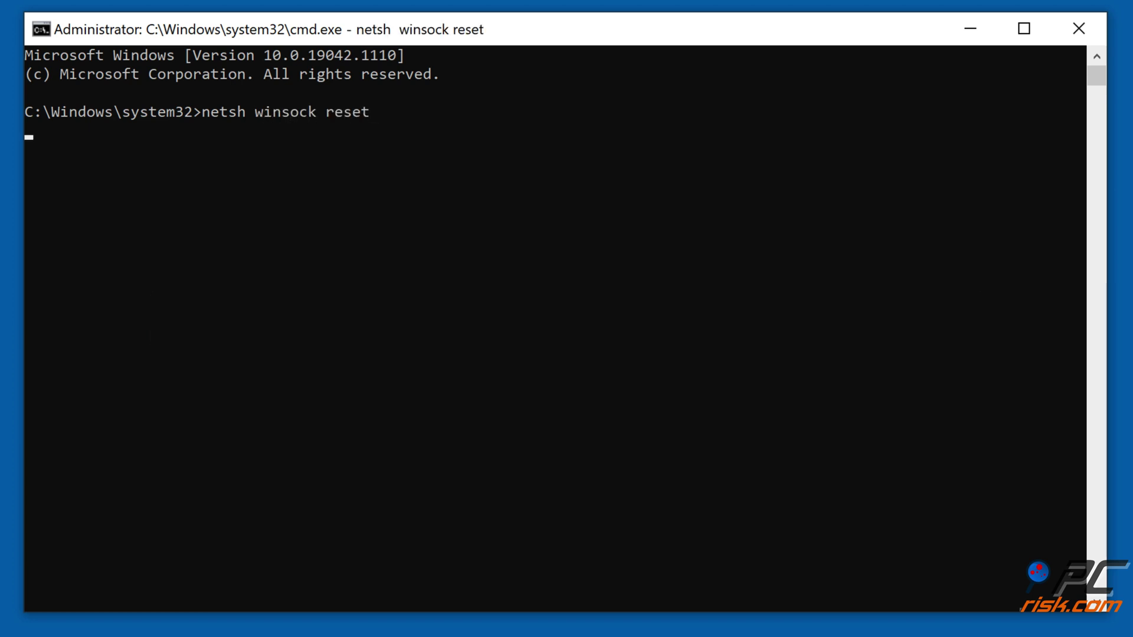
{"action": "type", "text": "netsh int"}
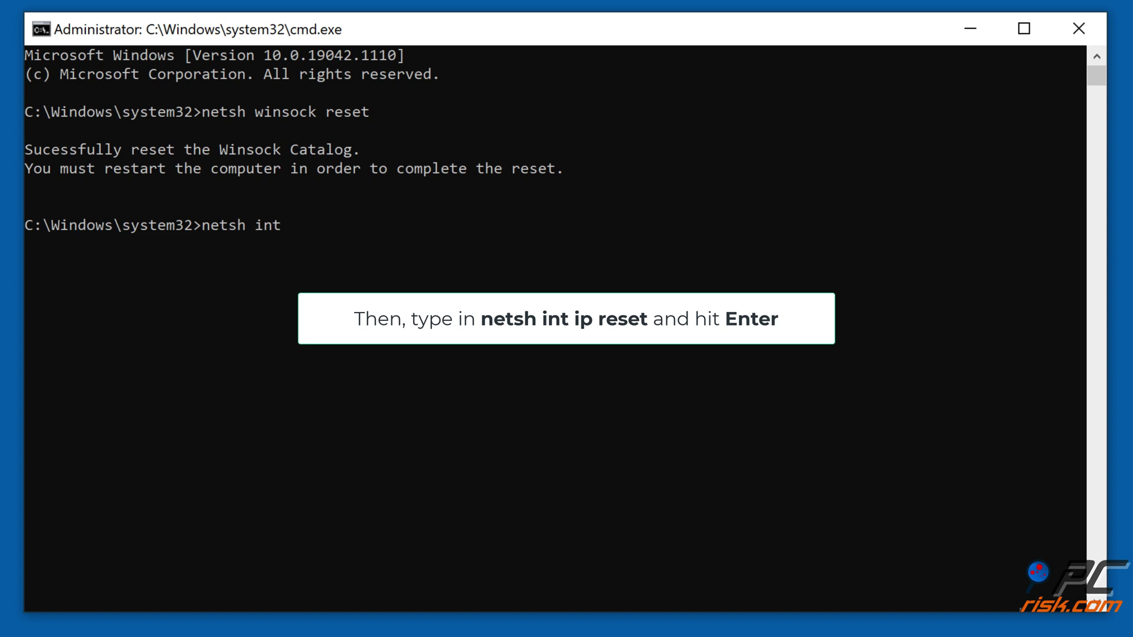
{"action": "type", "text": " ip reset"}
{"action": "key", "text": "Return"}
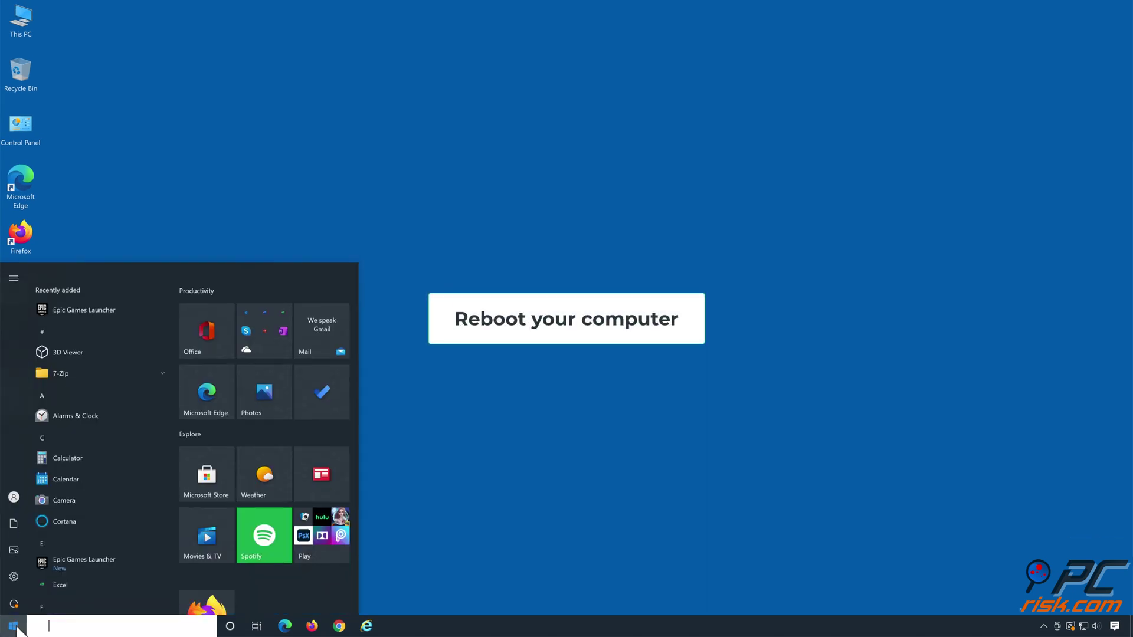
Restart the computer from the Start menu's power options
{"action": "left_click", "coordinate": [14, 602]}
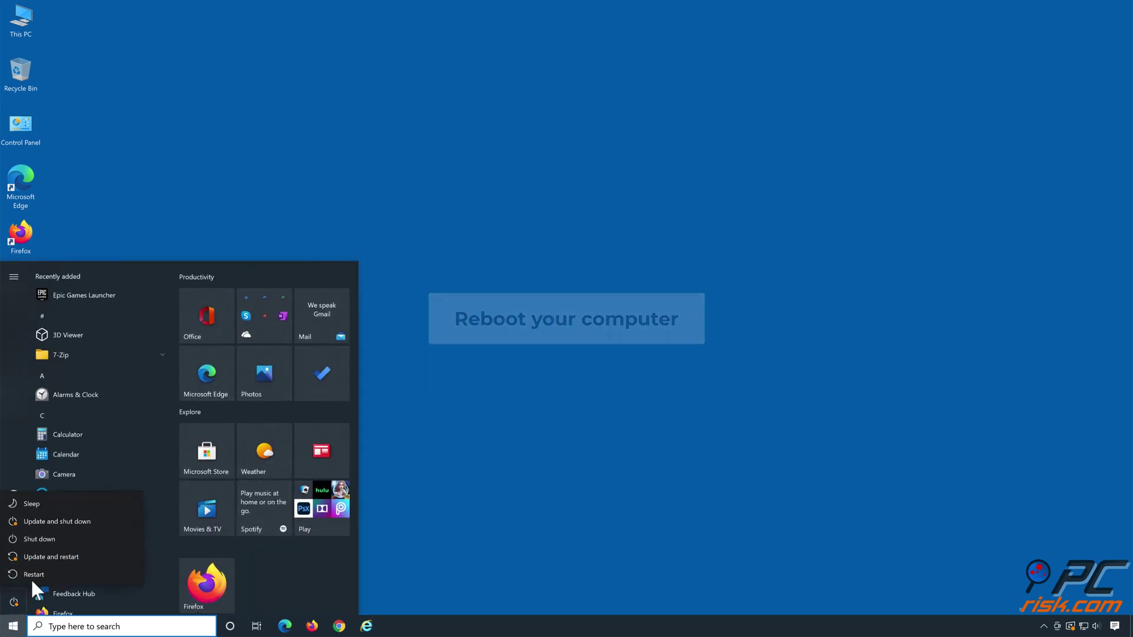
{"action": "left_click", "coordinate": [34, 576]}
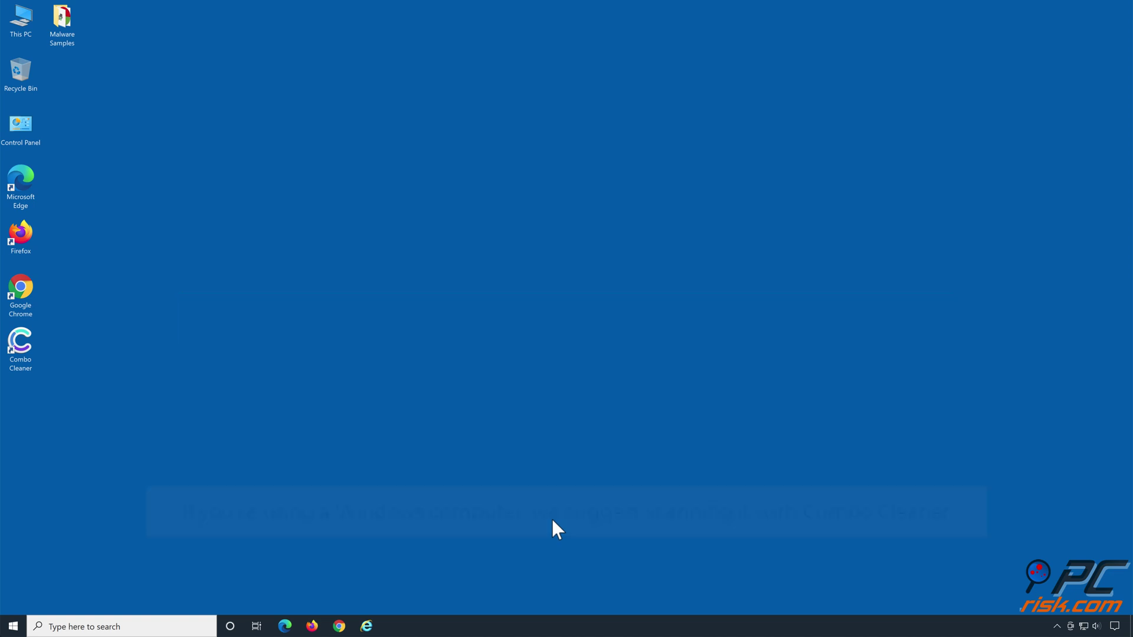
Launch Combo Cleaner, run a scan, and quarantine all 21 detected threats
{"action": "double_click", "coordinate": [25, 354]}
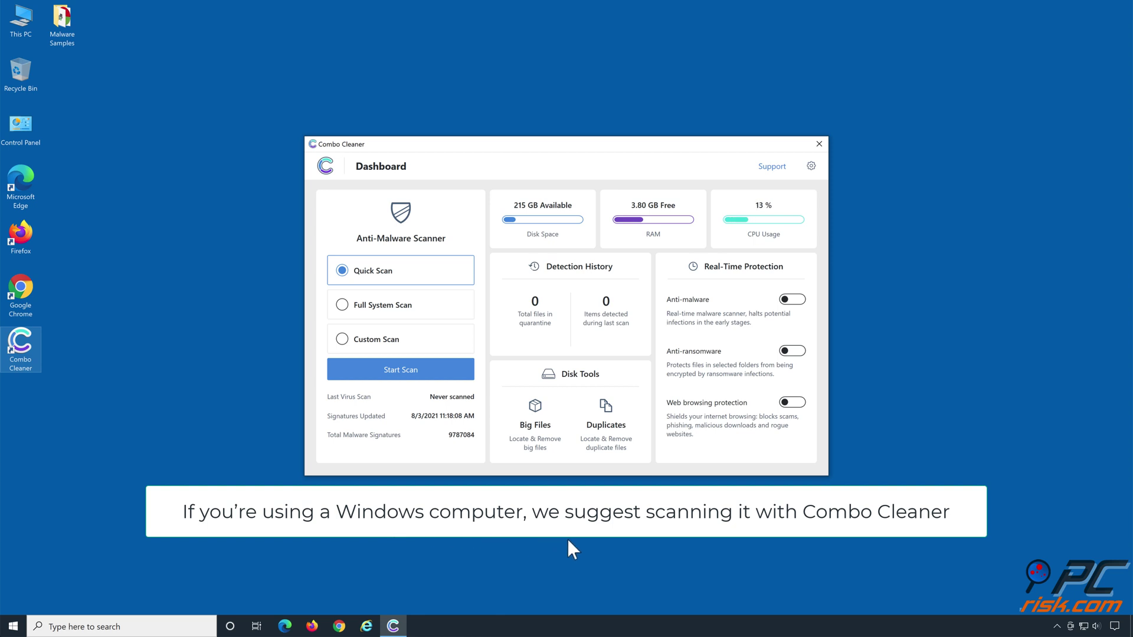
{"action": "left_click", "coordinate": [401, 376]}
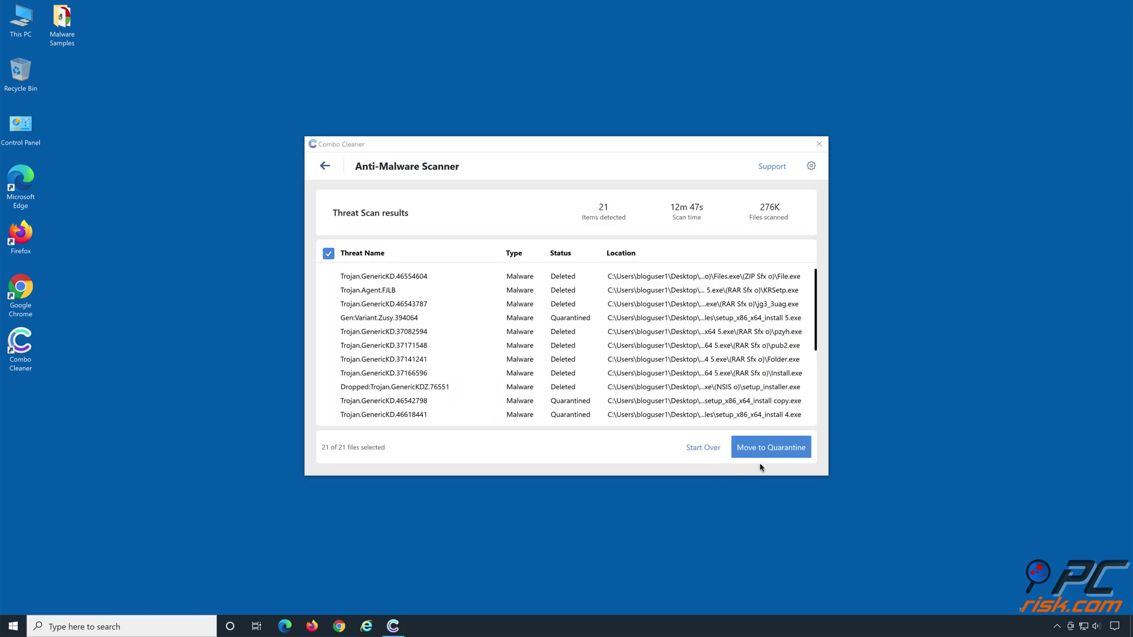
{"action": "left_click", "coordinate": [770, 454]}
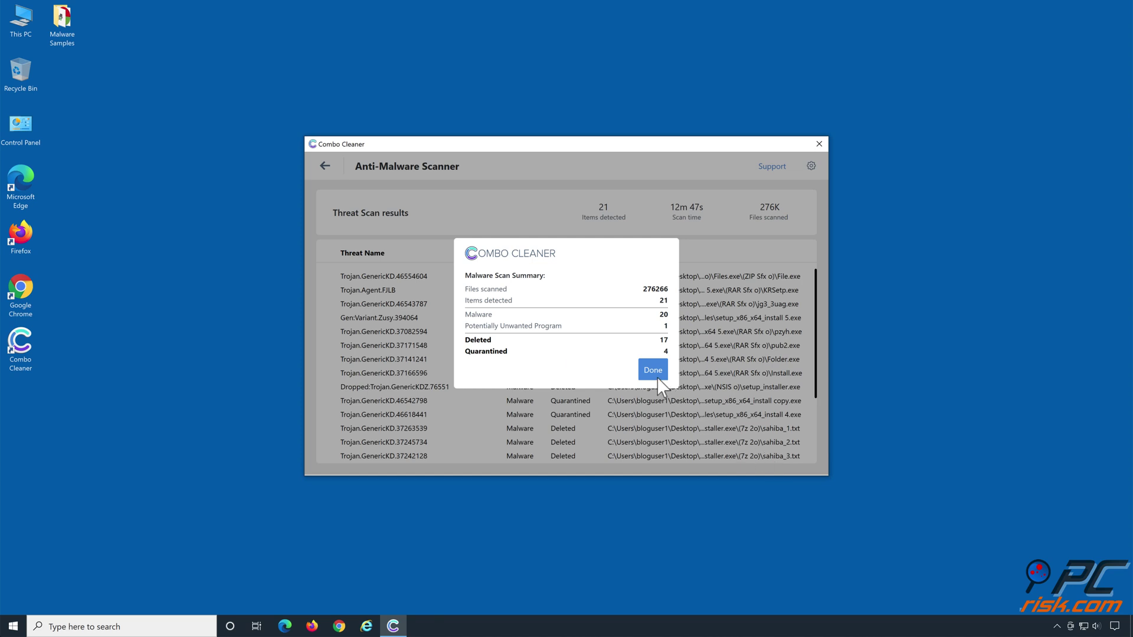
{"action": "left_click", "coordinate": [657, 377]}
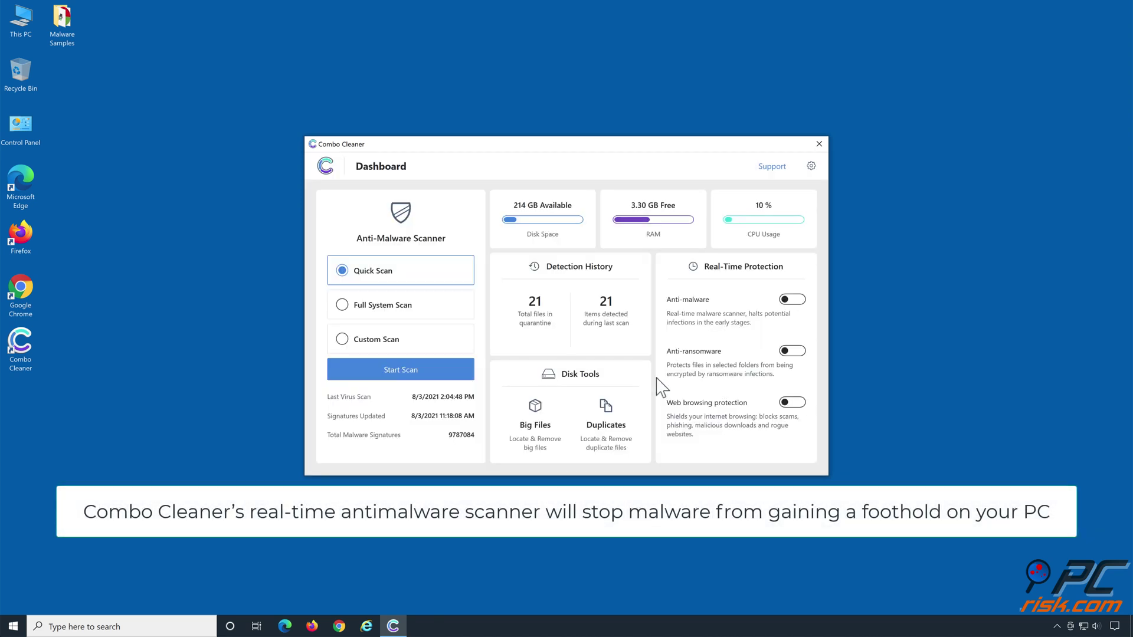
Turn on anti-malware and anti-ransomware protection, adding the Documents folder as protected
{"action": "left_click", "coordinate": [791, 301]}
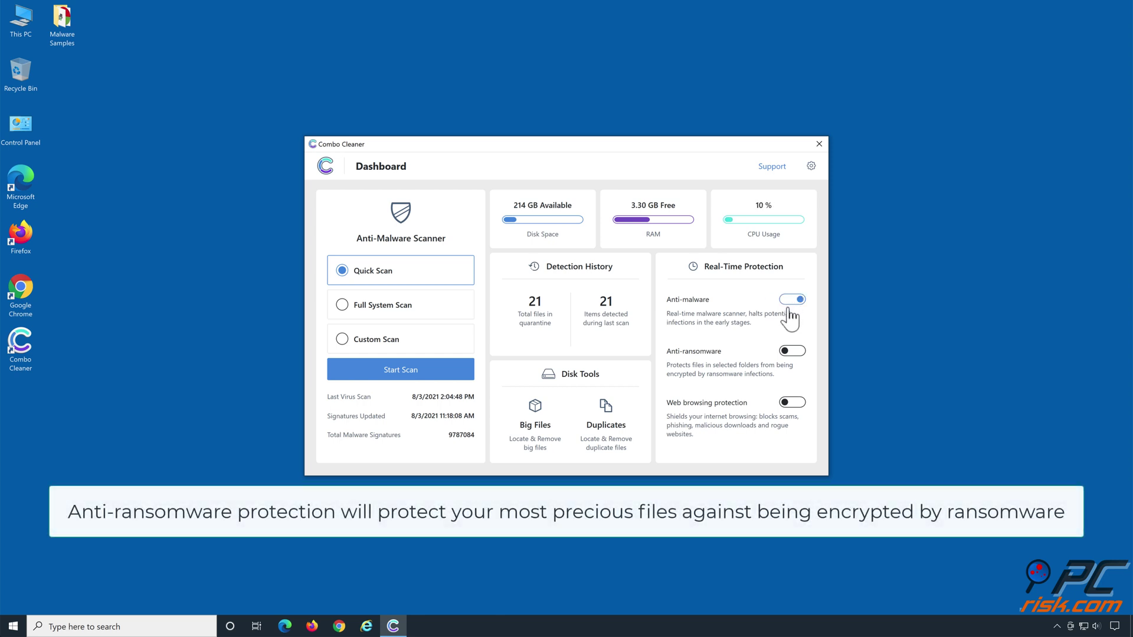
{"action": "left_click", "coordinate": [793, 354]}
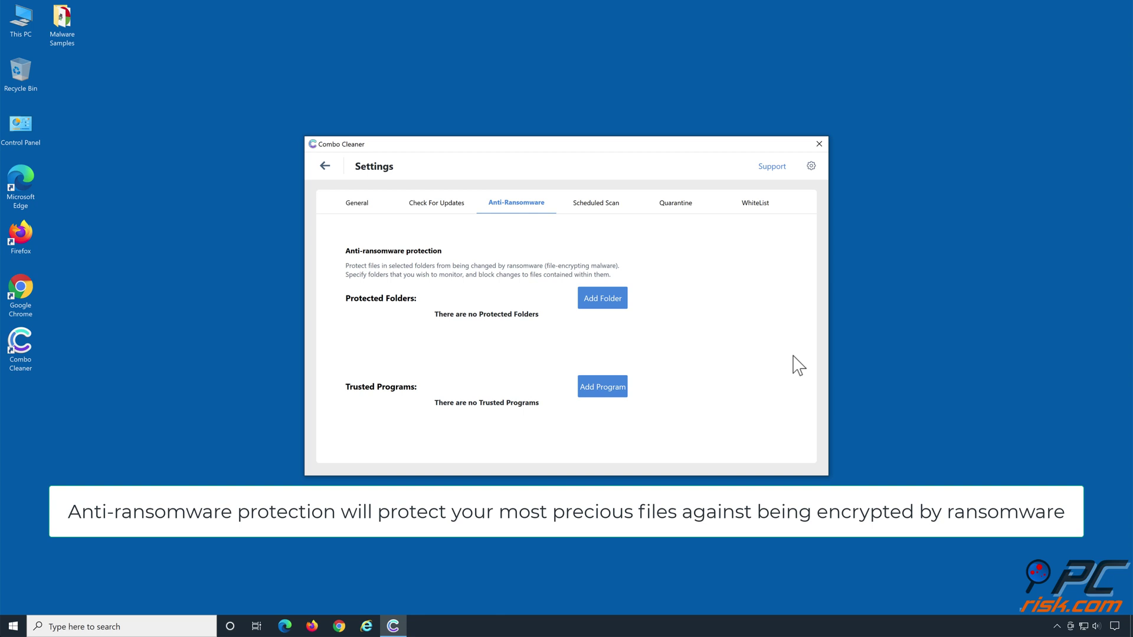
{"action": "left_click", "coordinate": [601, 305]}
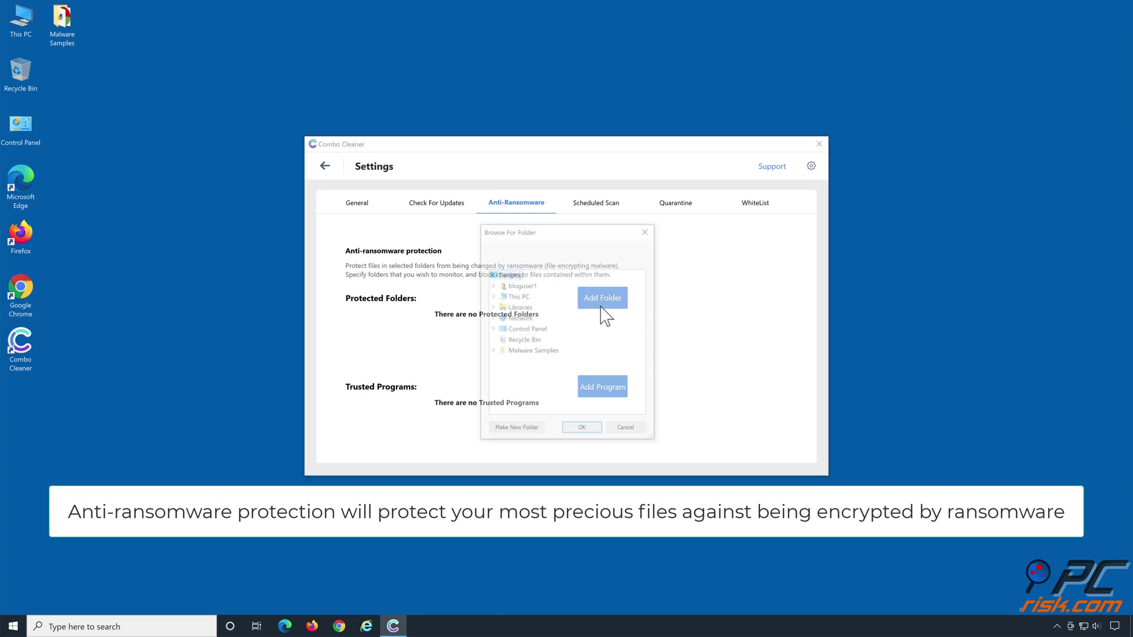
{"action": "left_click", "coordinate": [492, 307]}
{"action": "left_click", "coordinate": [534, 329]}
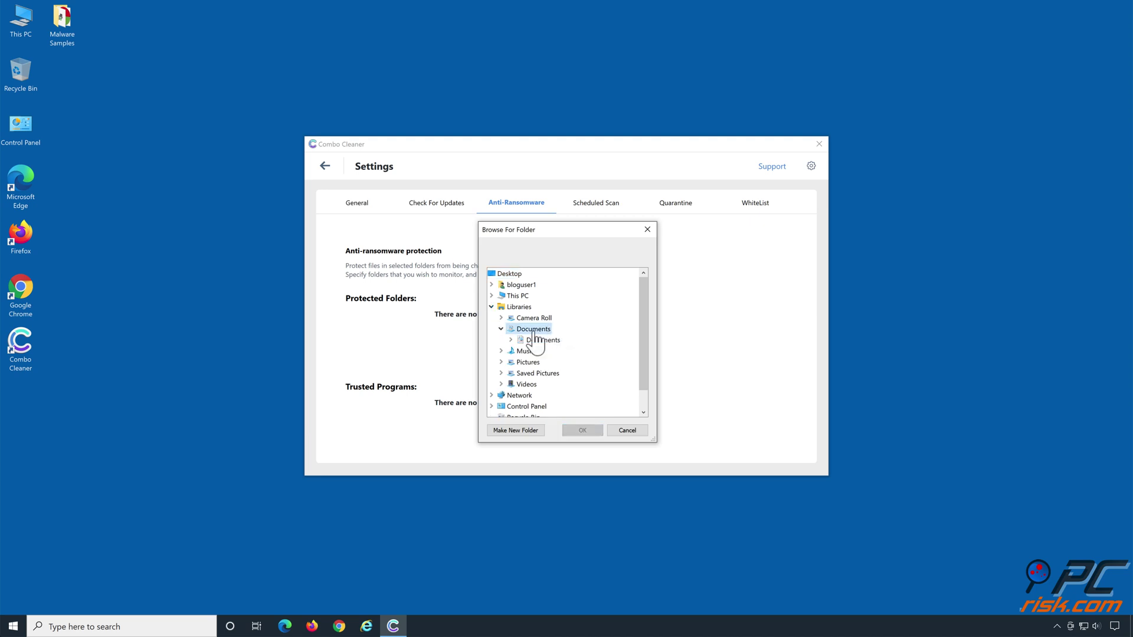
{"action": "left_click", "coordinate": [538, 340]}
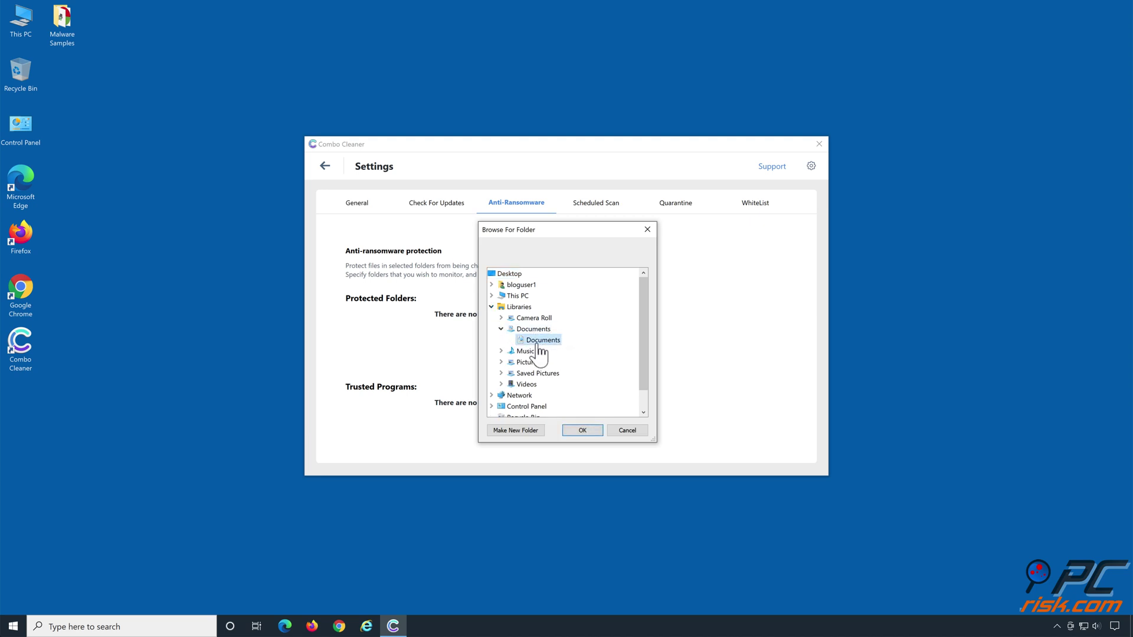
{"action": "left_click", "coordinate": [582, 430]}
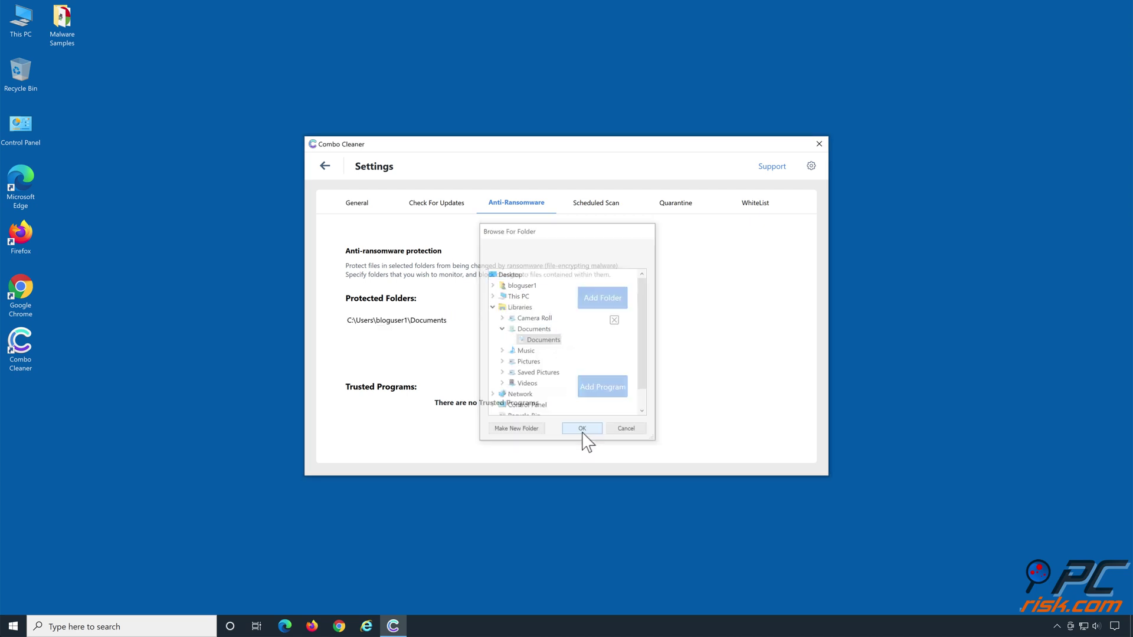
{"action": "left_click", "coordinate": [325, 167]}
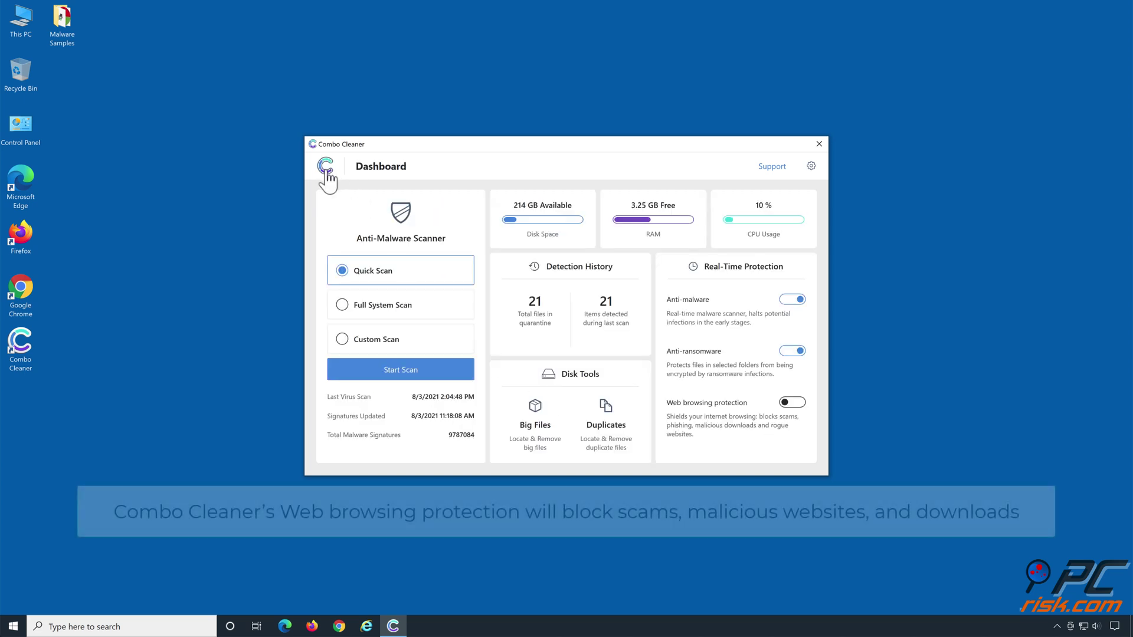
Switch on the Web browsing protection toggle on the Combo Cleaner dashboard
{"action": "left_click", "coordinate": [795, 417]}
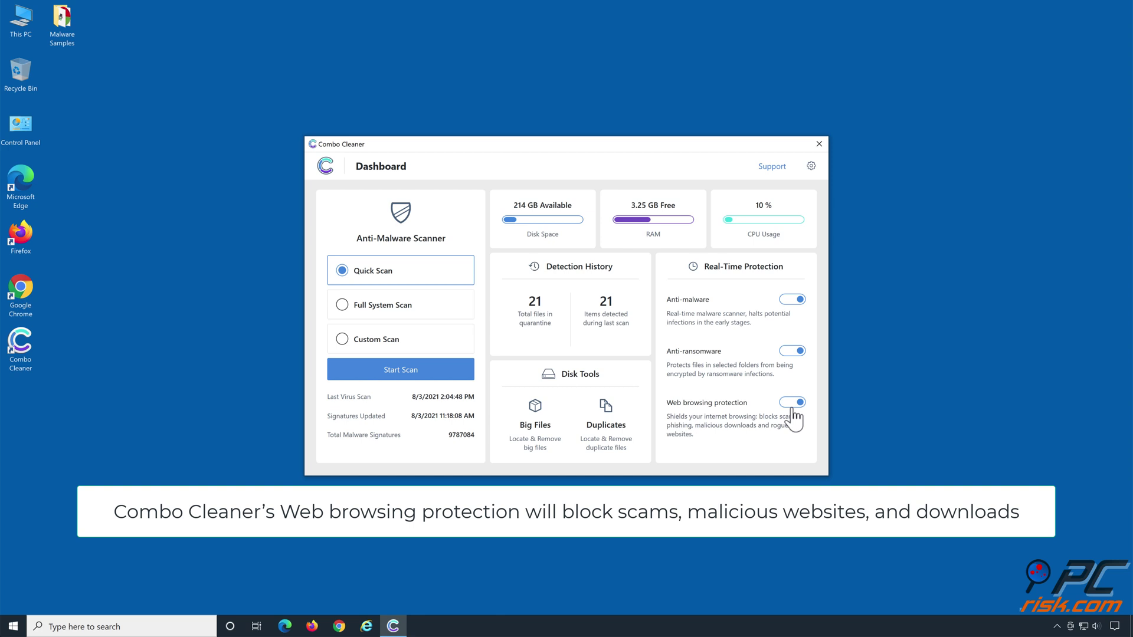